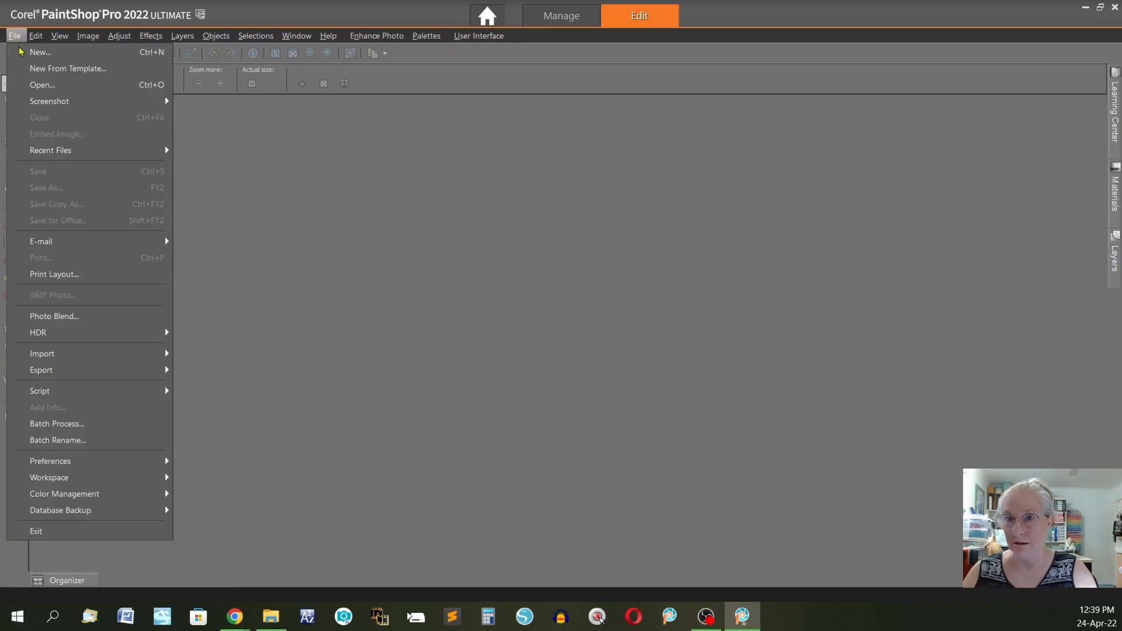
- Open the general program preferences and review the Undo, View, Display and Caching, and Palettes settings
{"action": "mouse_move", "coordinate": [51, 462]}
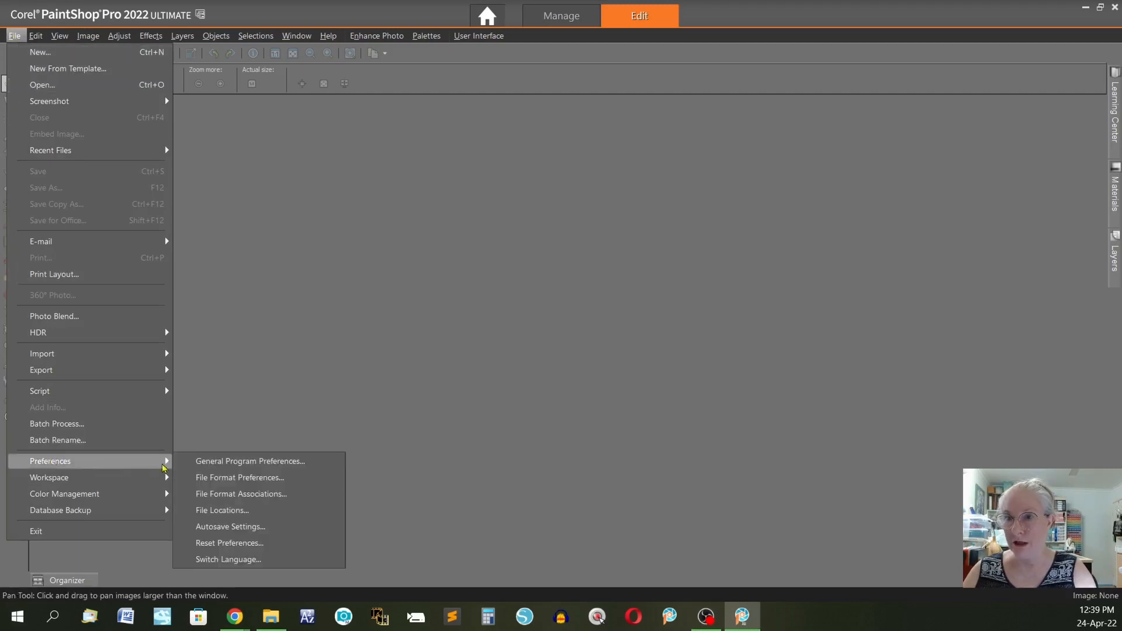
{"action": "left_click", "coordinate": [229, 462]}
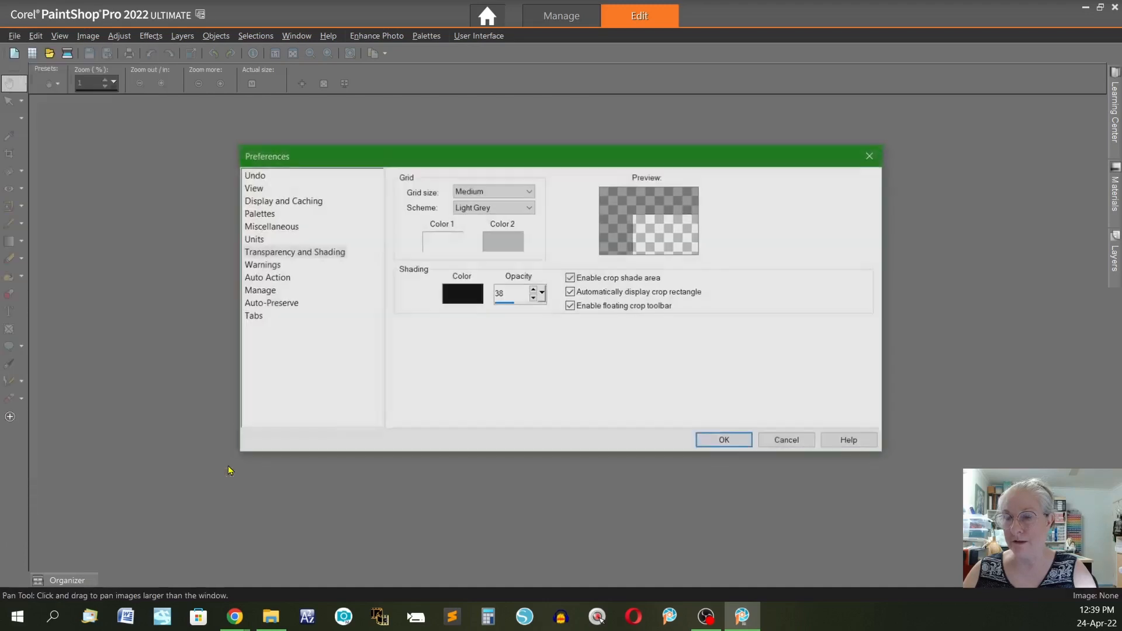
{"action": "left_click", "coordinate": [277, 177]}
{"action": "left_click", "coordinate": [253, 175]}
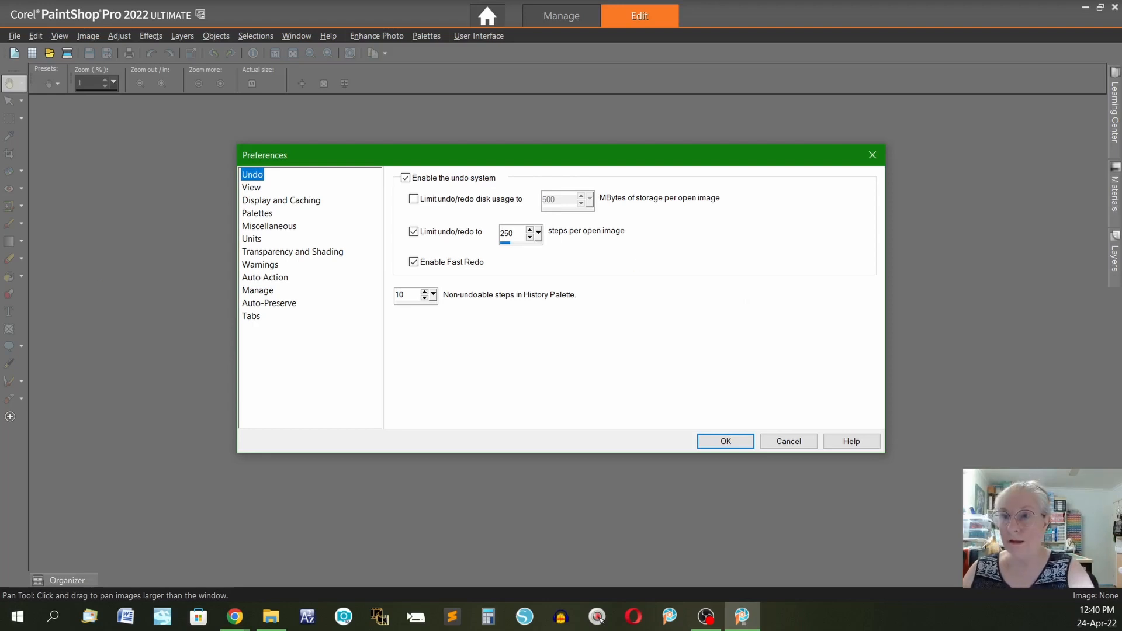
{"action": "left_click", "coordinate": [252, 190]}
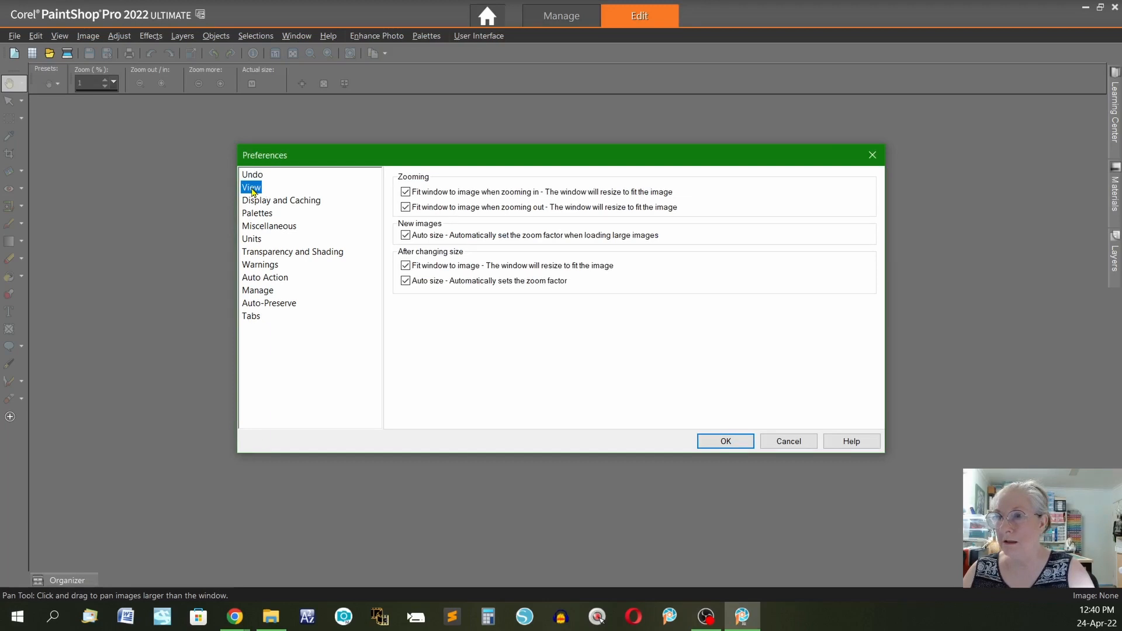
{"action": "left_click", "coordinate": [285, 204]}
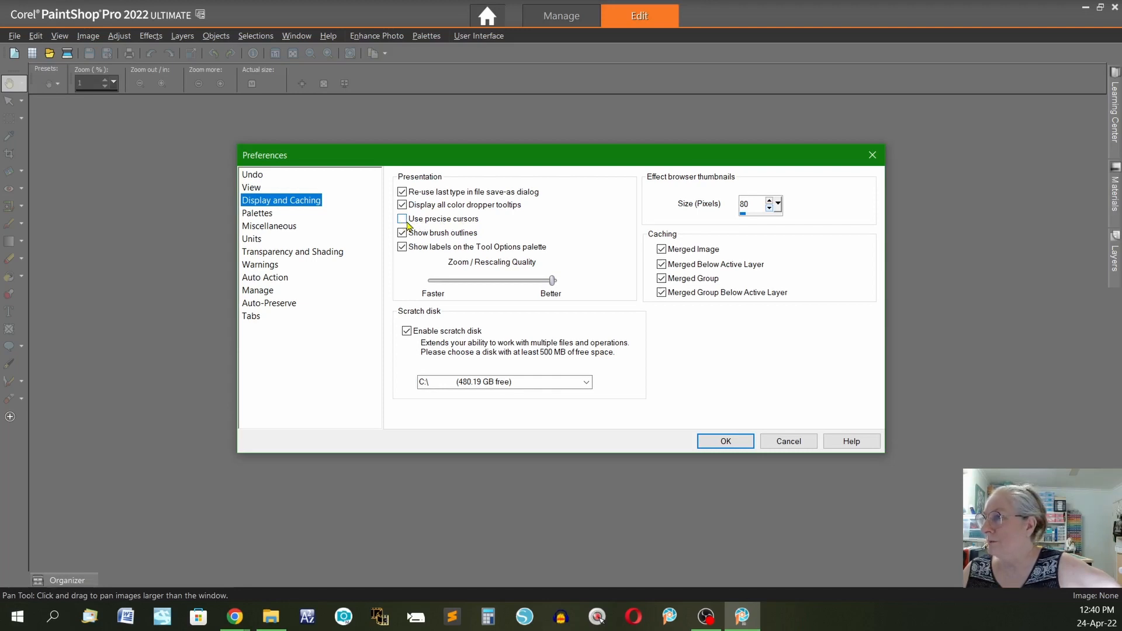
{"action": "left_click", "coordinate": [264, 217]}
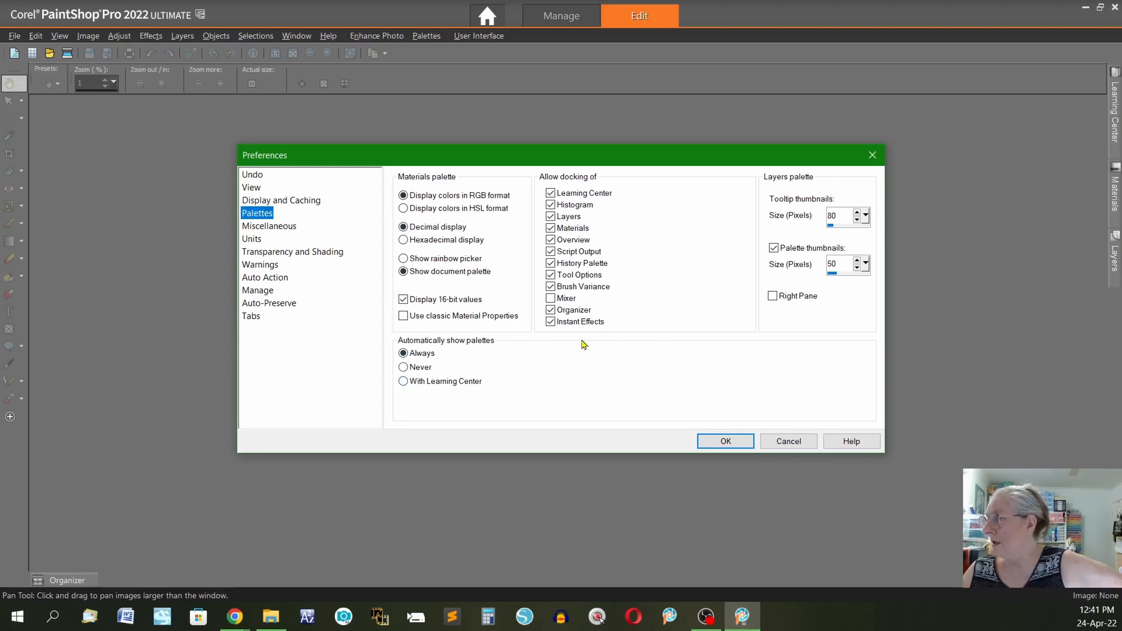
- Try disallowing docking for the Layers and Materials palettes, and allow docking again for both
{"action": "left_click", "coordinate": [552, 218]}
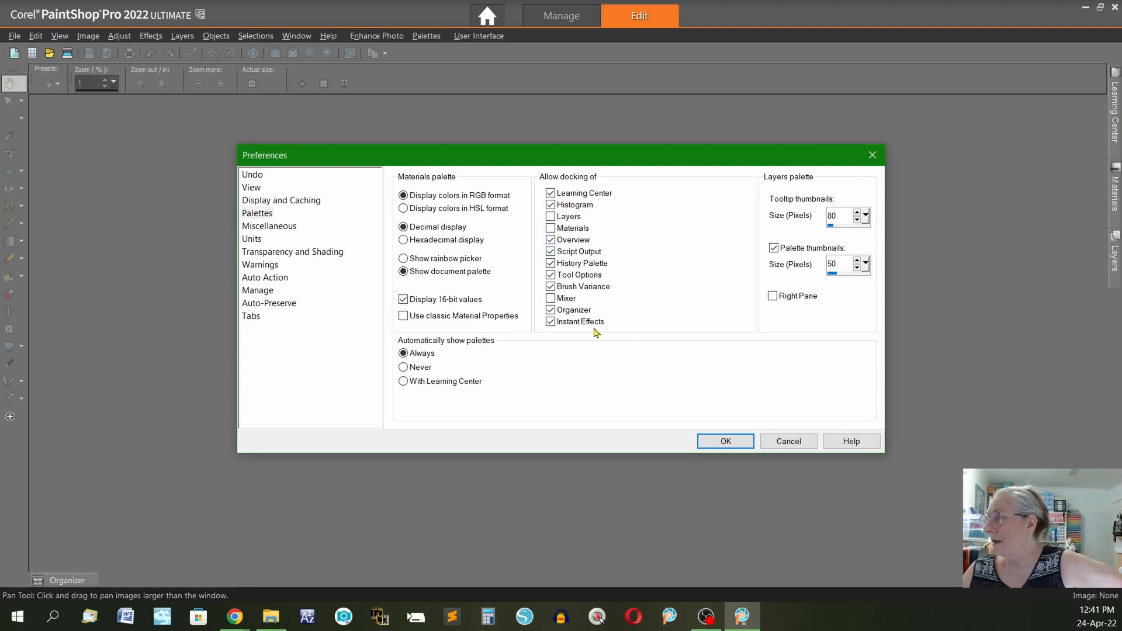
{"action": "left_click", "coordinate": [551, 229]}
{"action": "left_click", "coordinate": [551, 217]}
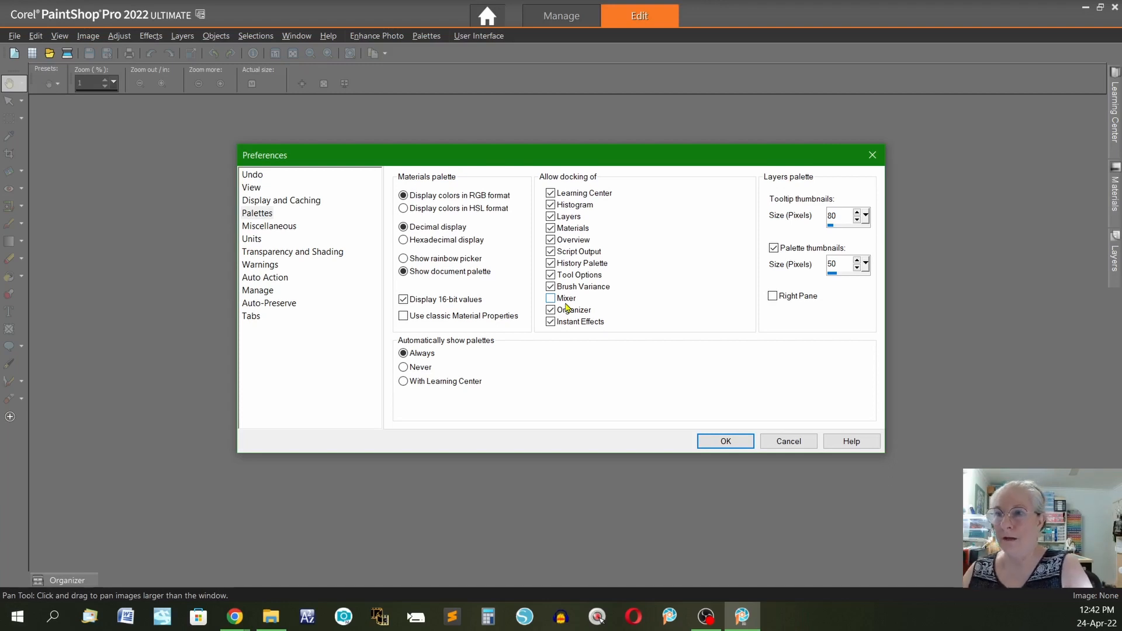
- Review the Miscellaneous, Units, and Transparency and Shading preferences
{"action": "left_click", "coordinate": [287, 233]}
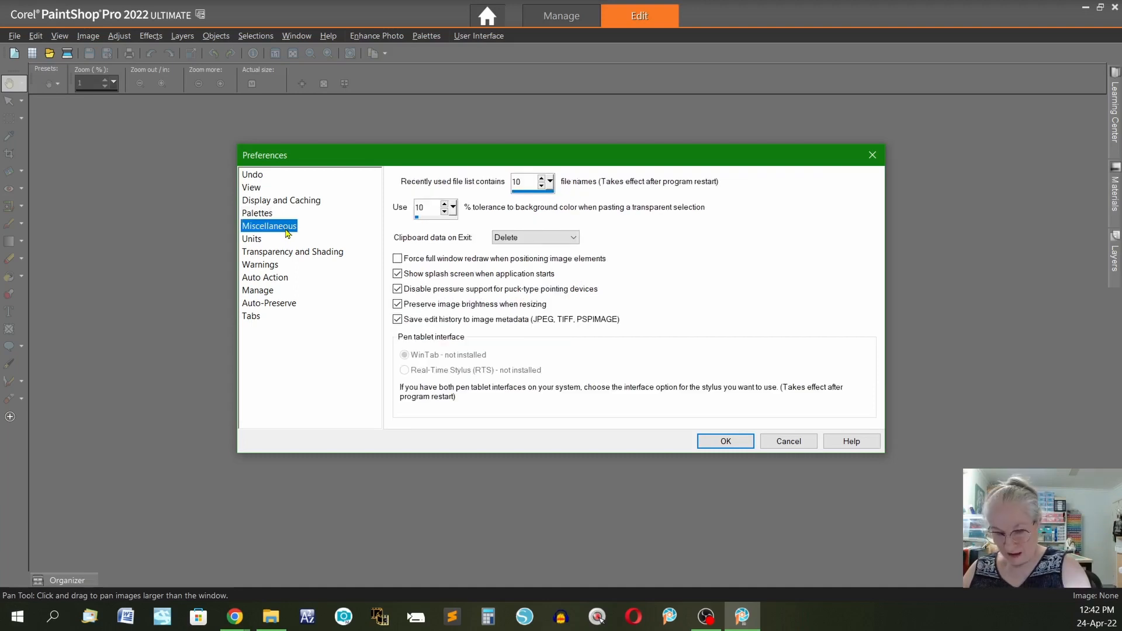
{"action": "left_click", "coordinate": [261, 246]}
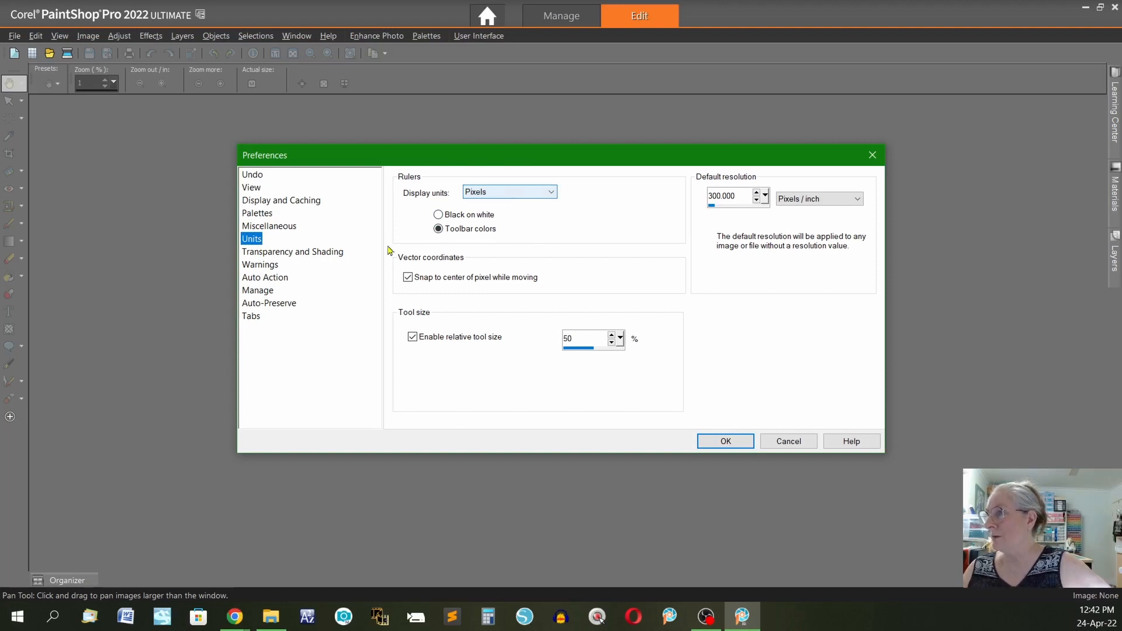
{"action": "left_click", "coordinate": [318, 253]}
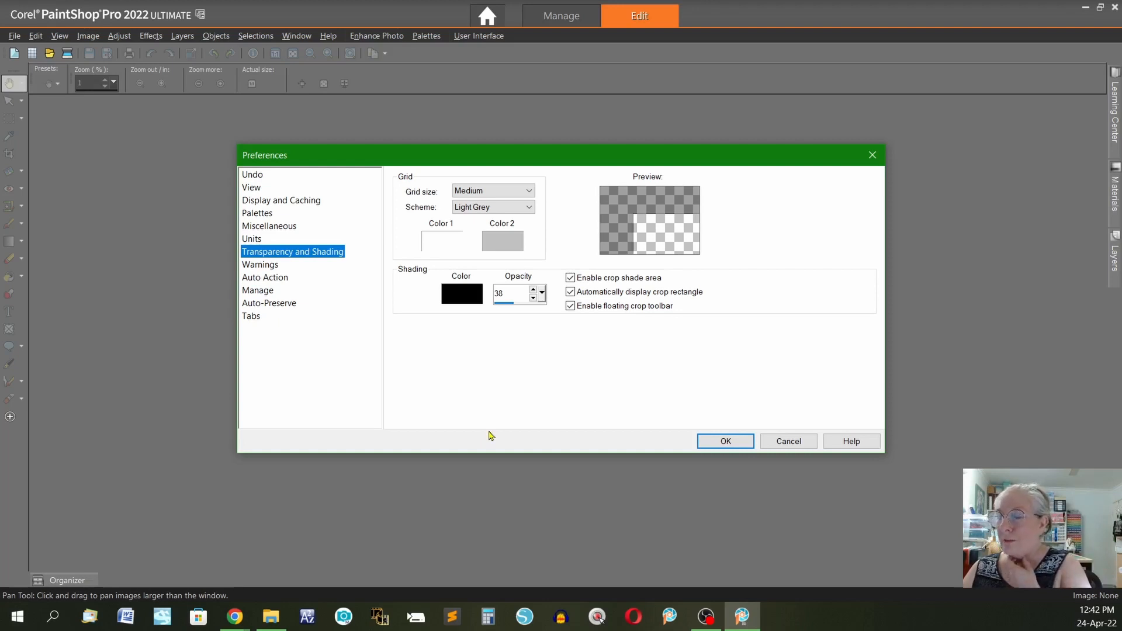
- Try the Tiny and Large transparency grid sizes, and set the grid size back to Medium
{"action": "left_click", "coordinate": [529, 192]}
{"action": "left_click", "coordinate": [520, 203]}
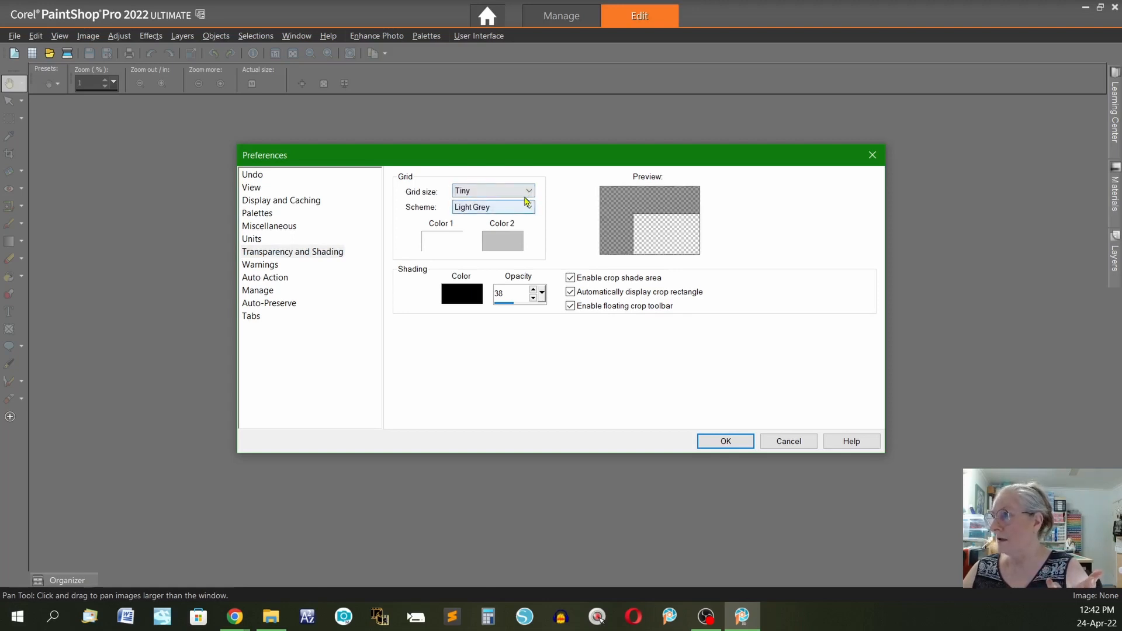
{"action": "left_click", "coordinate": [529, 192]}
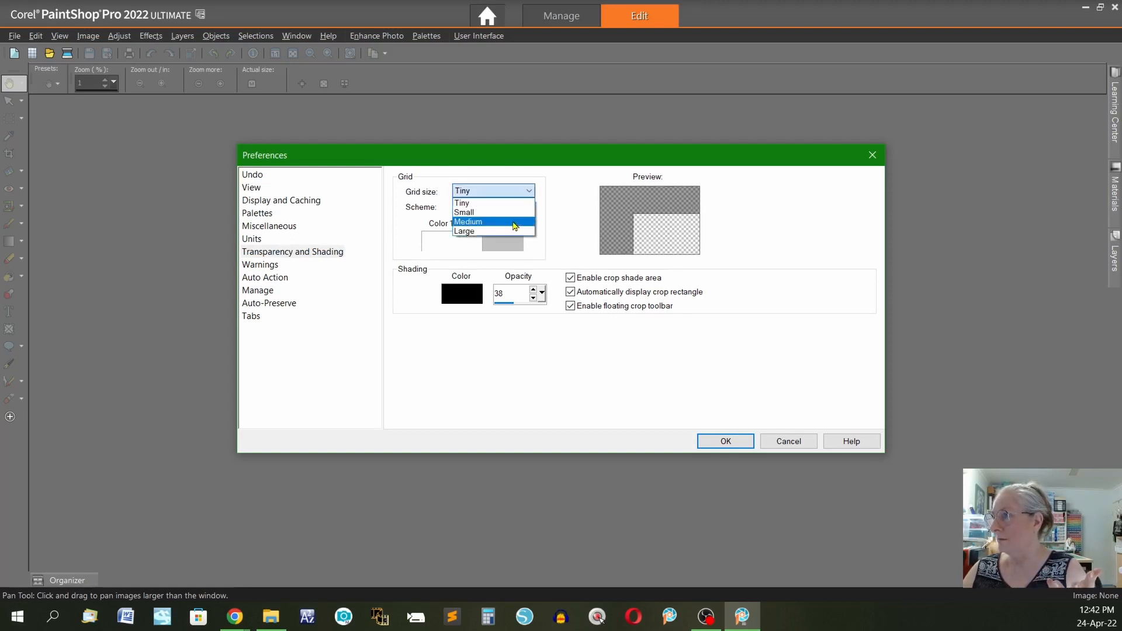
{"action": "left_click", "coordinate": [514, 232]}
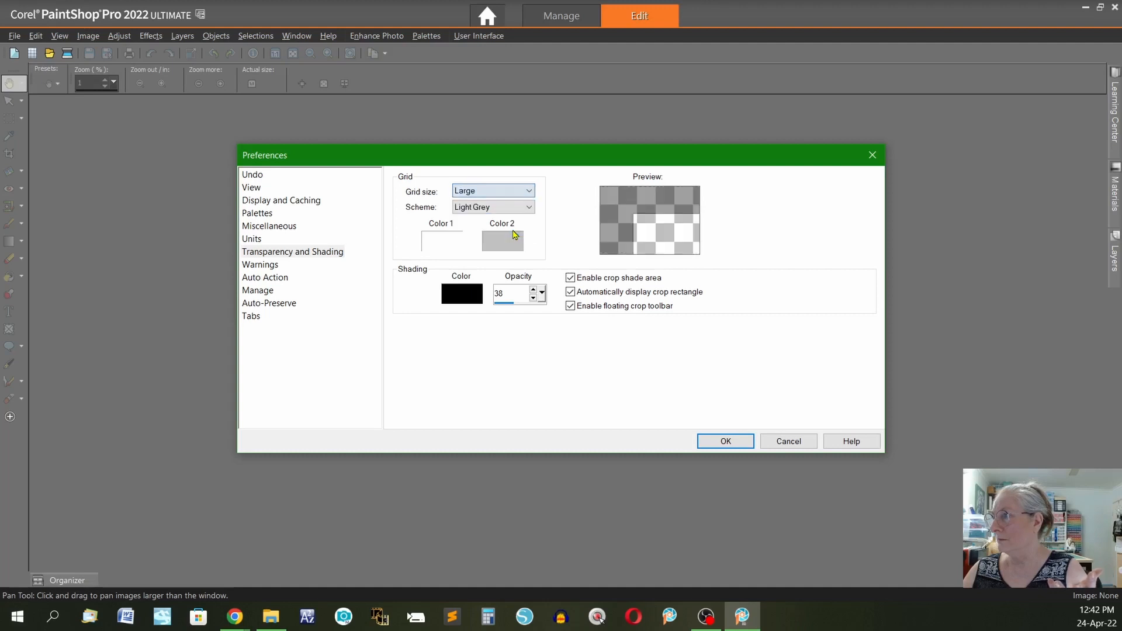
{"action": "left_click", "coordinate": [532, 193]}
{"action": "left_click", "coordinate": [497, 223]}
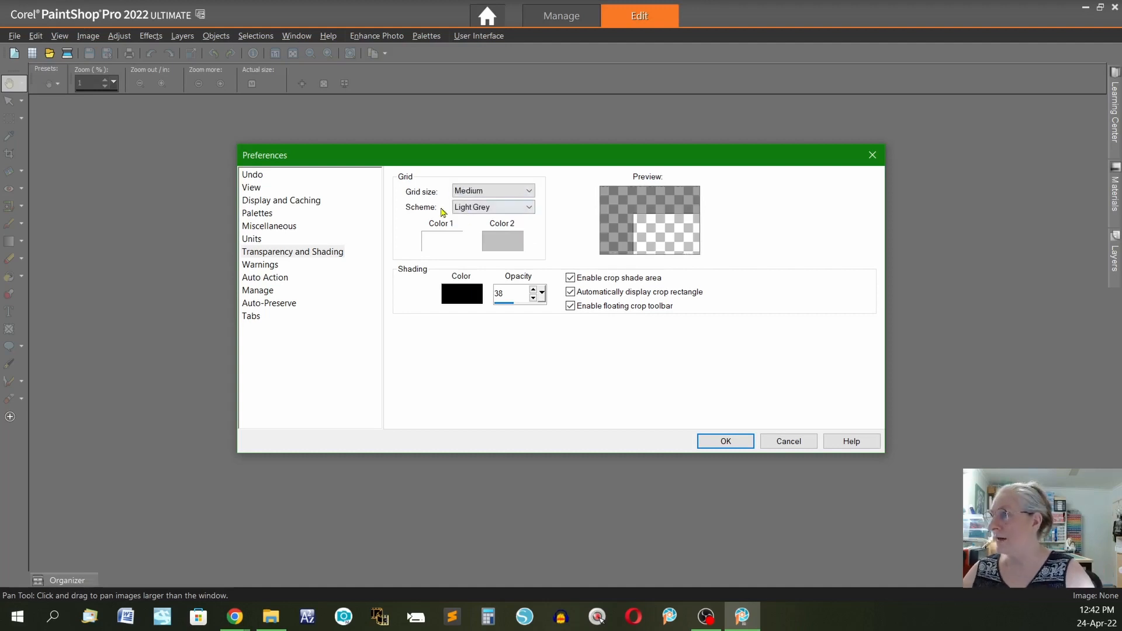
- Try the Solid Red, Medium Grey, Green and Custom 3 colour schemes for the transparency grid
{"action": "left_click", "coordinate": [529, 208]}
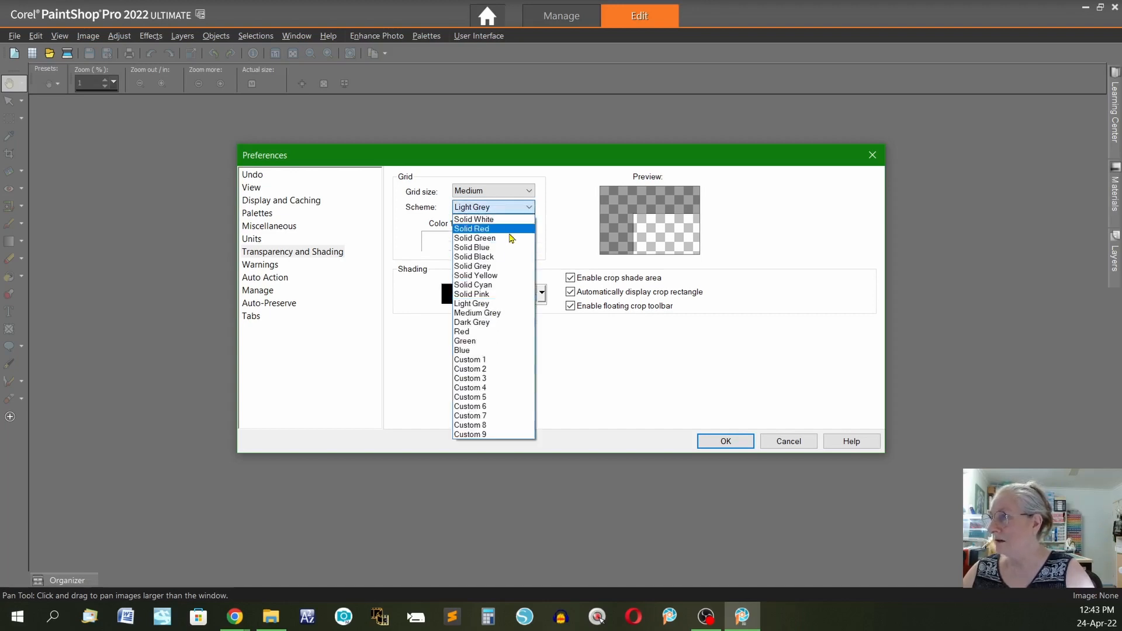
{"action": "left_click", "coordinate": [510, 231]}
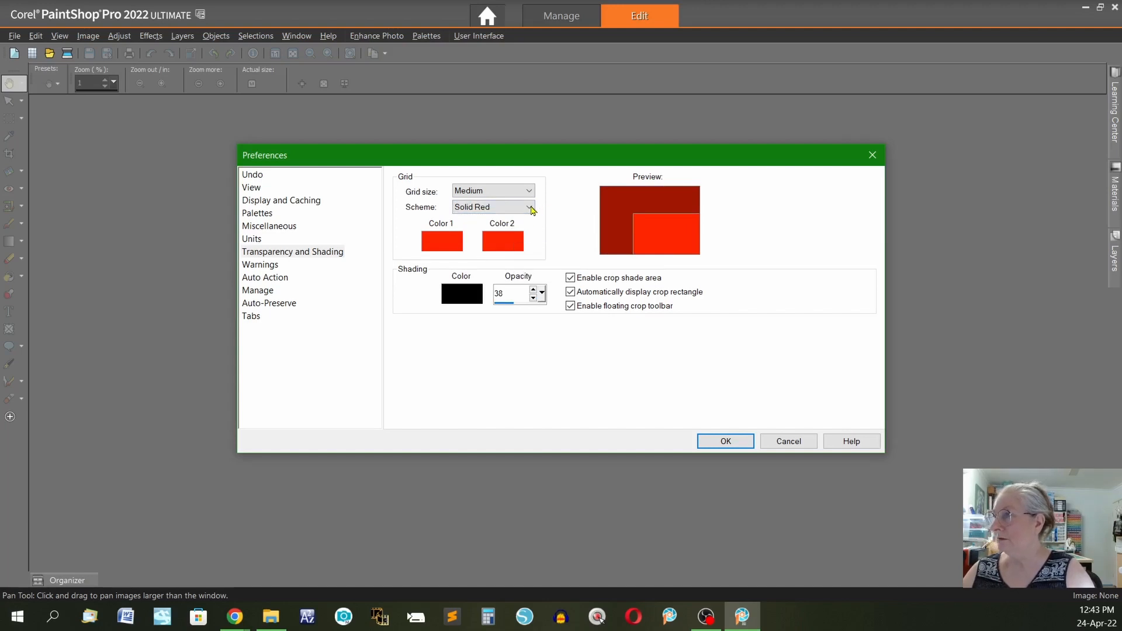
{"action": "left_click", "coordinate": [531, 208]}
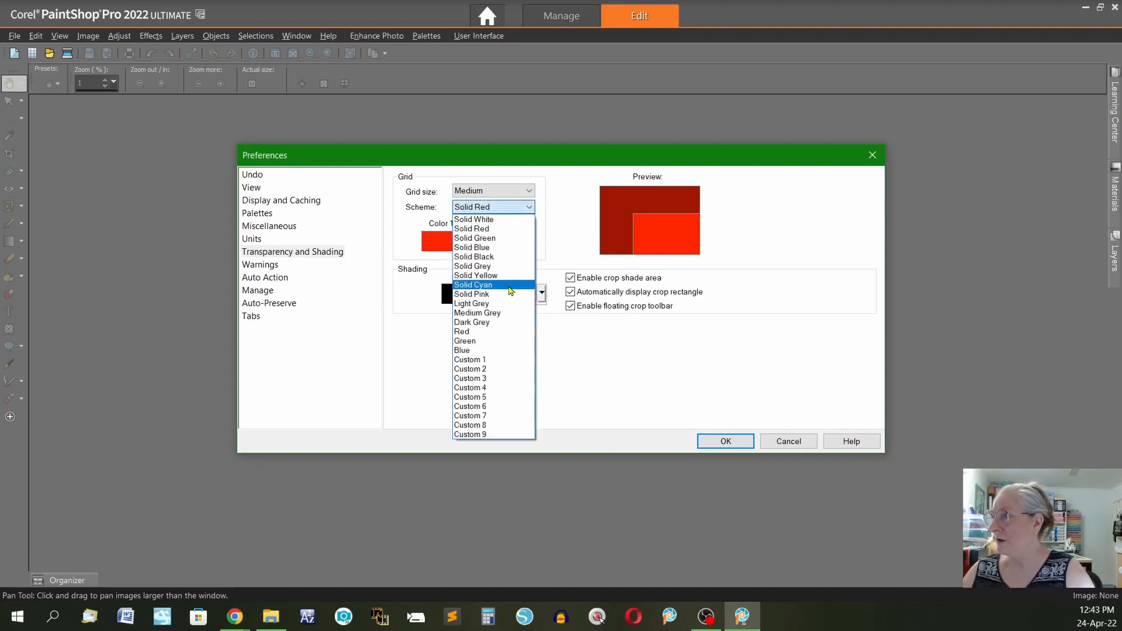
{"action": "left_click", "coordinate": [506, 313]}
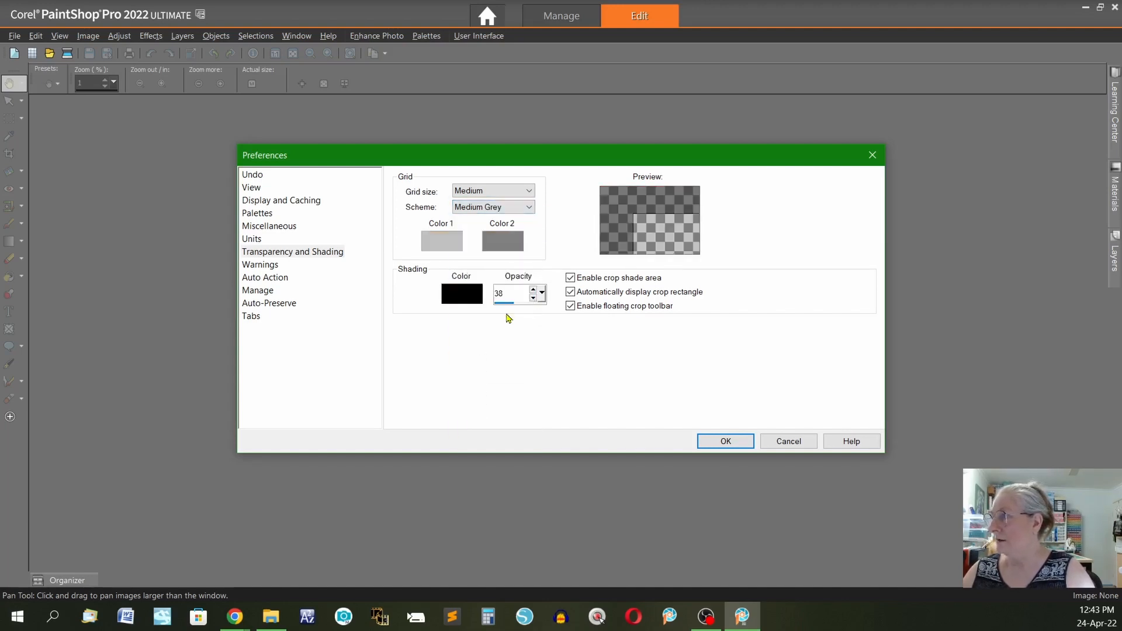
{"action": "left_click", "coordinate": [530, 209]}
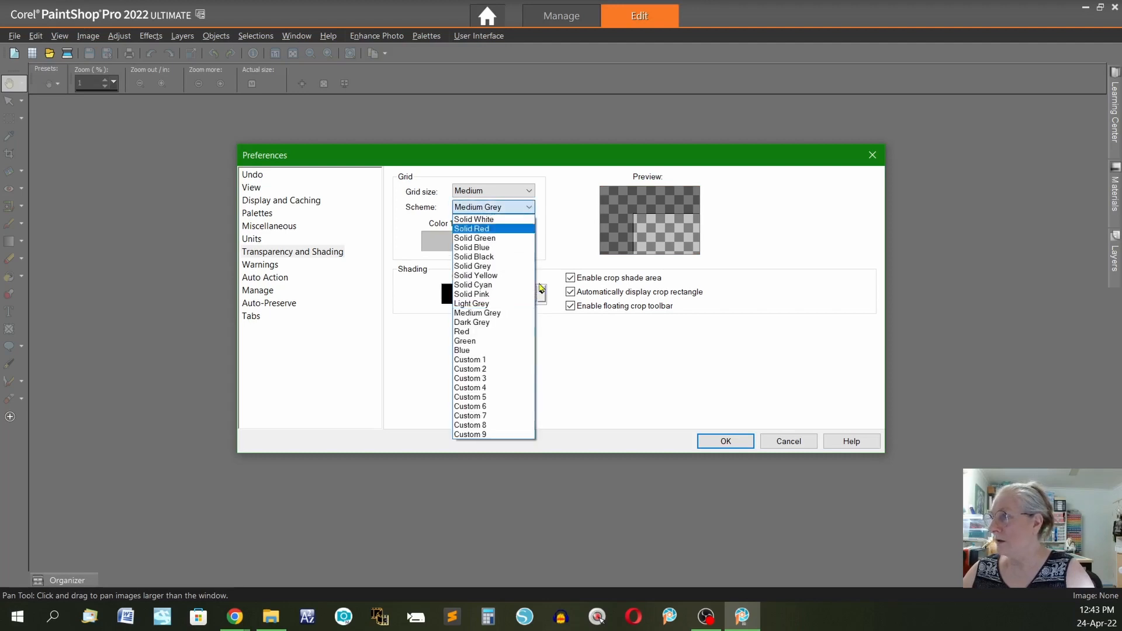
{"action": "left_click", "coordinate": [512, 342]}
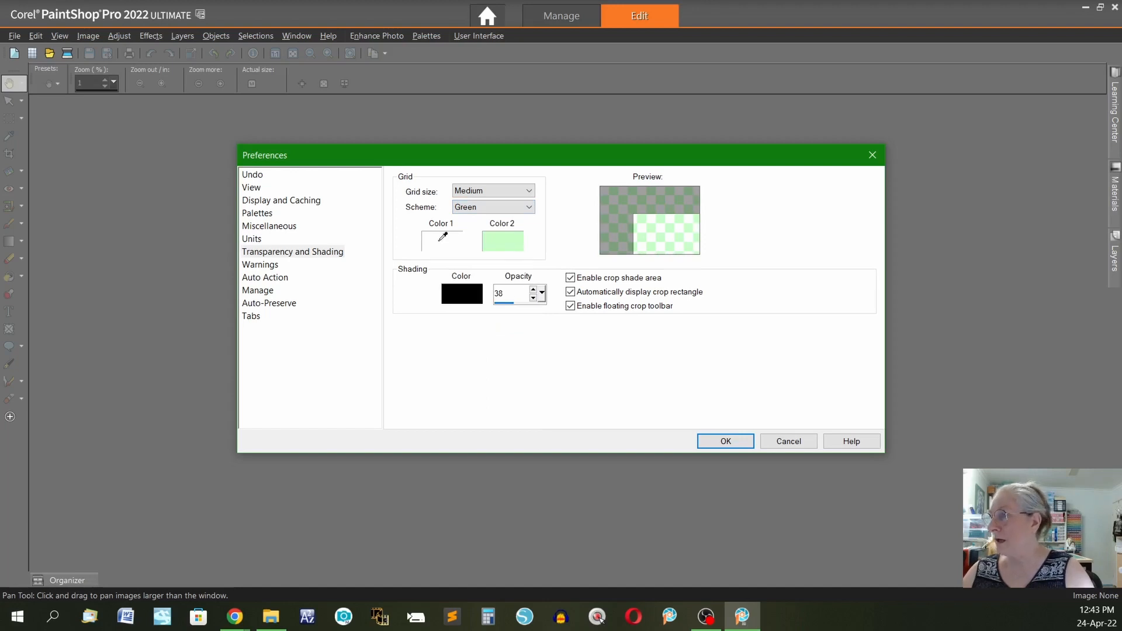
{"action": "left_click", "coordinate": [530, 208]}
{"action": "left_click", "coordinate": [494, 381]}
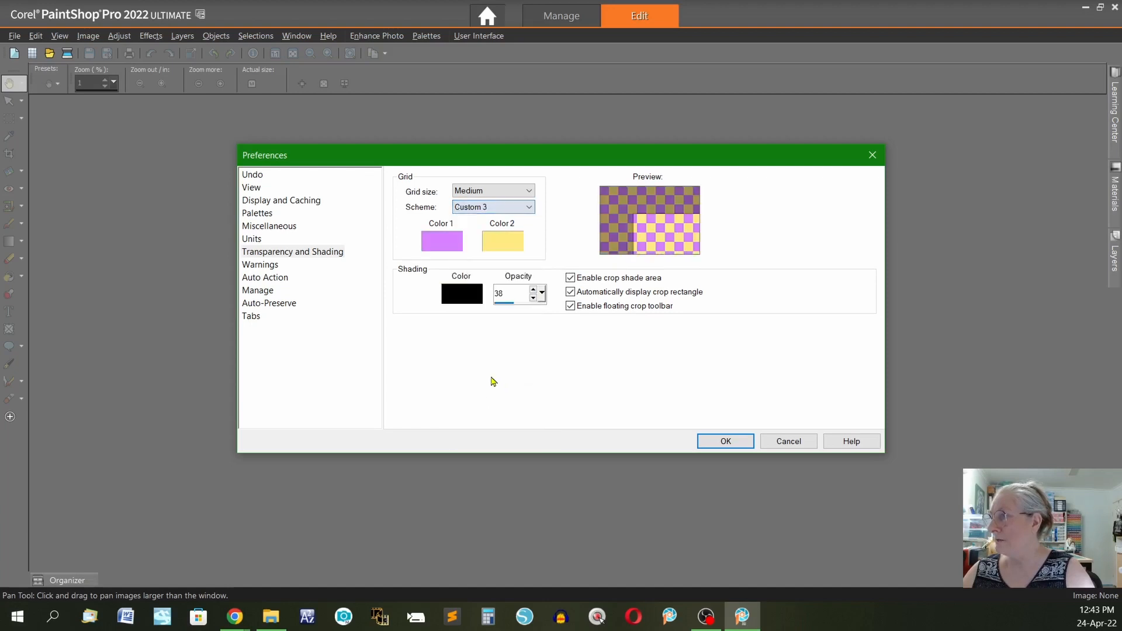
- Try the Custom 6 grid scheme with a pale yellow-green Color 1, and return the scheme to Light Grey
{"action": "left_click", "coordinate": [528, 208]}
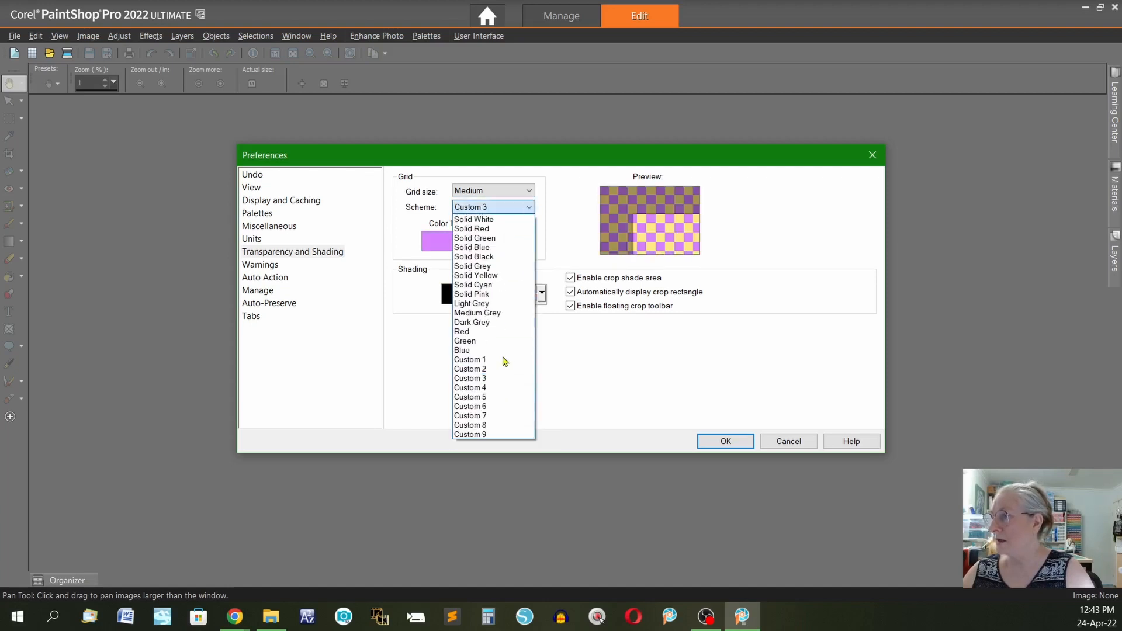
{"action": "left_click", "coordinate": [485, 409]}
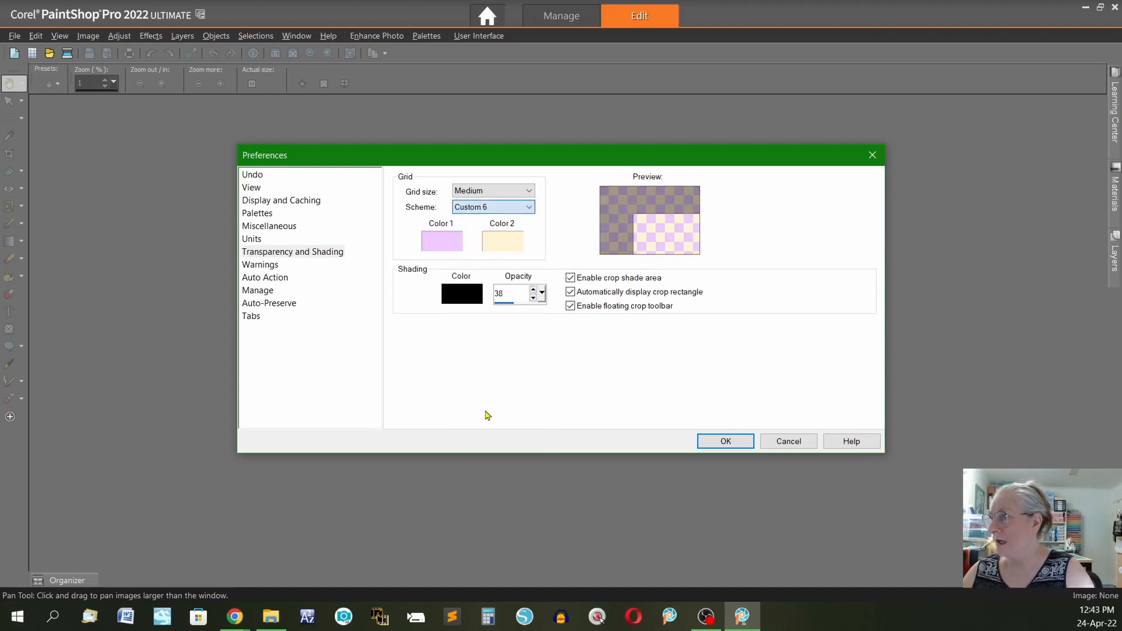
{"action": "left_click", "coordinate": [449, 237]}
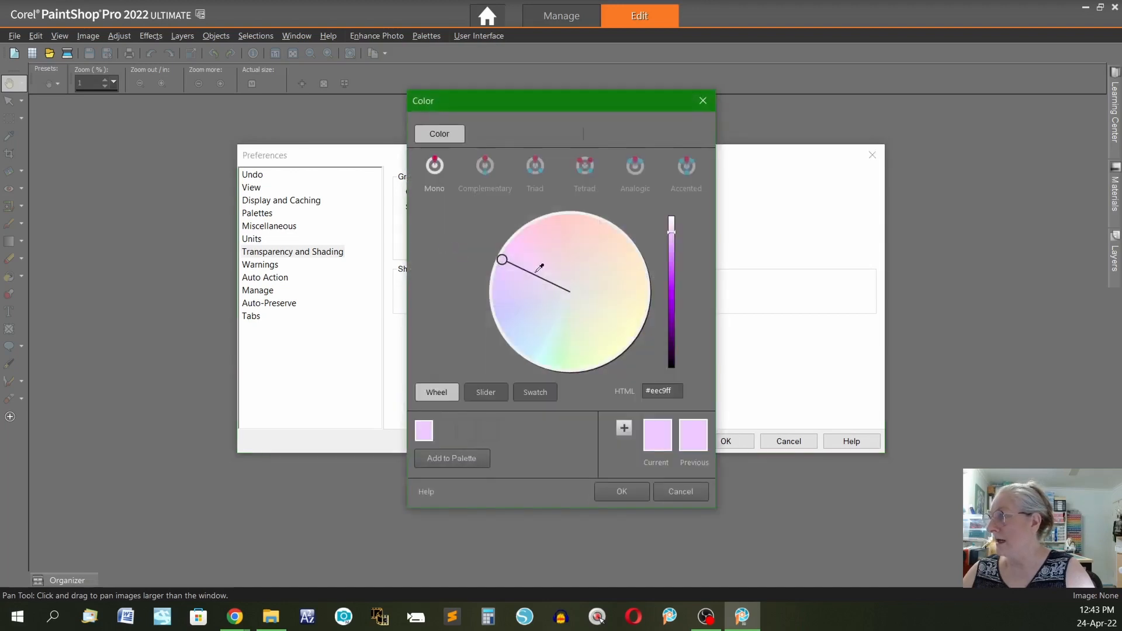
{"action": "left_click", "coordinate": [610, 308]}
{"action": "left_click", "coordinate": [625, 491]}
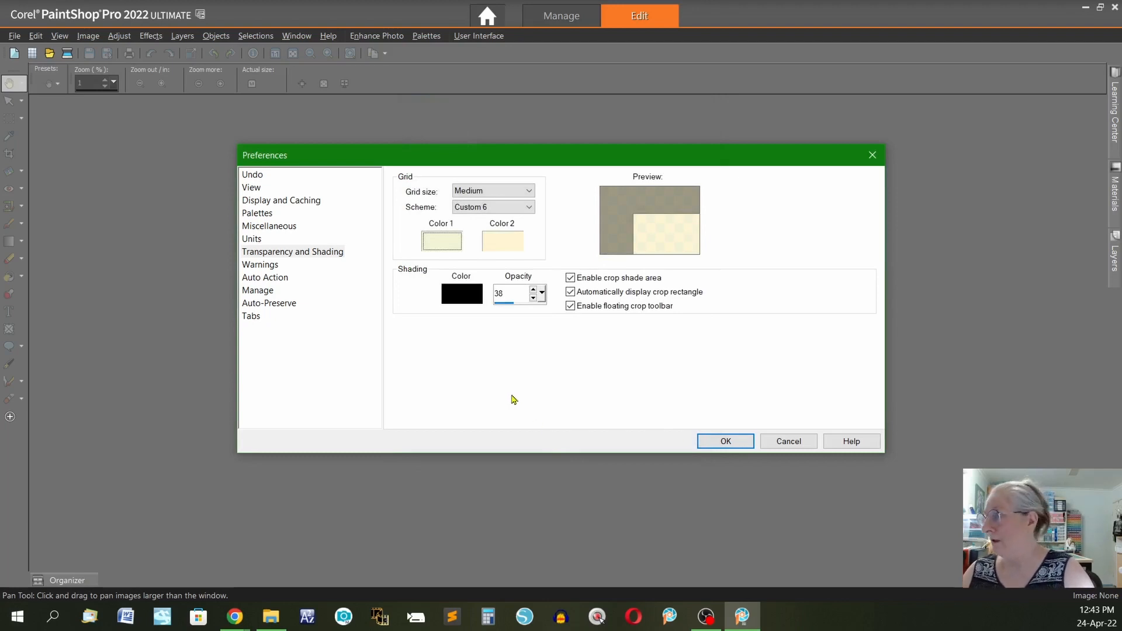
{"action": "left_click", "coordinate": [529, 208]}
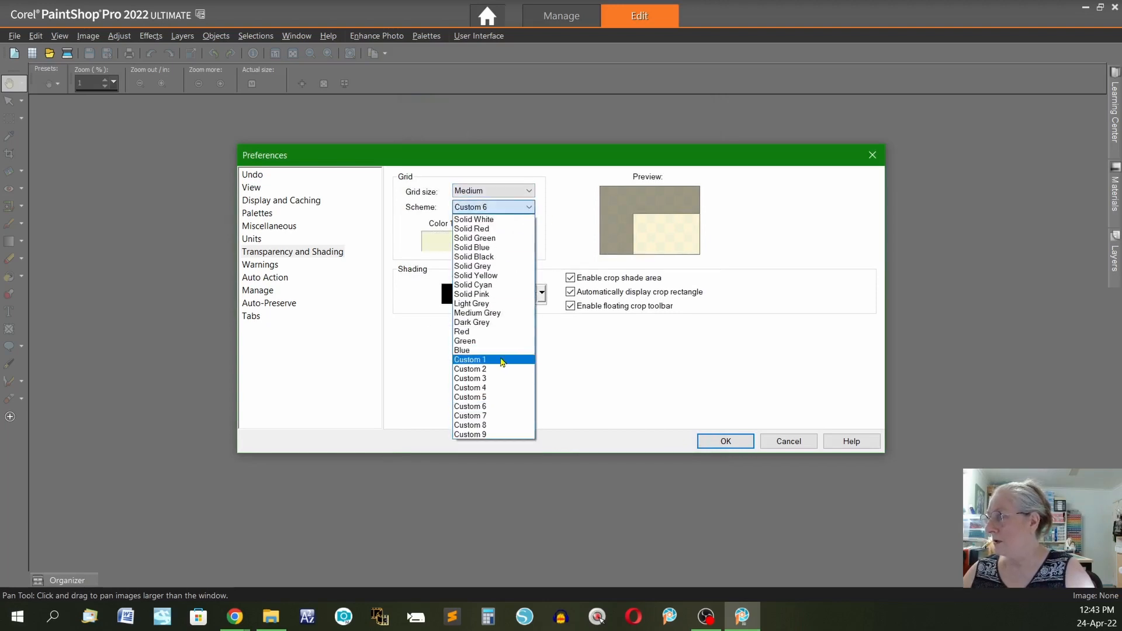
{"action": "left_click", "coordinate": [514, 307]}
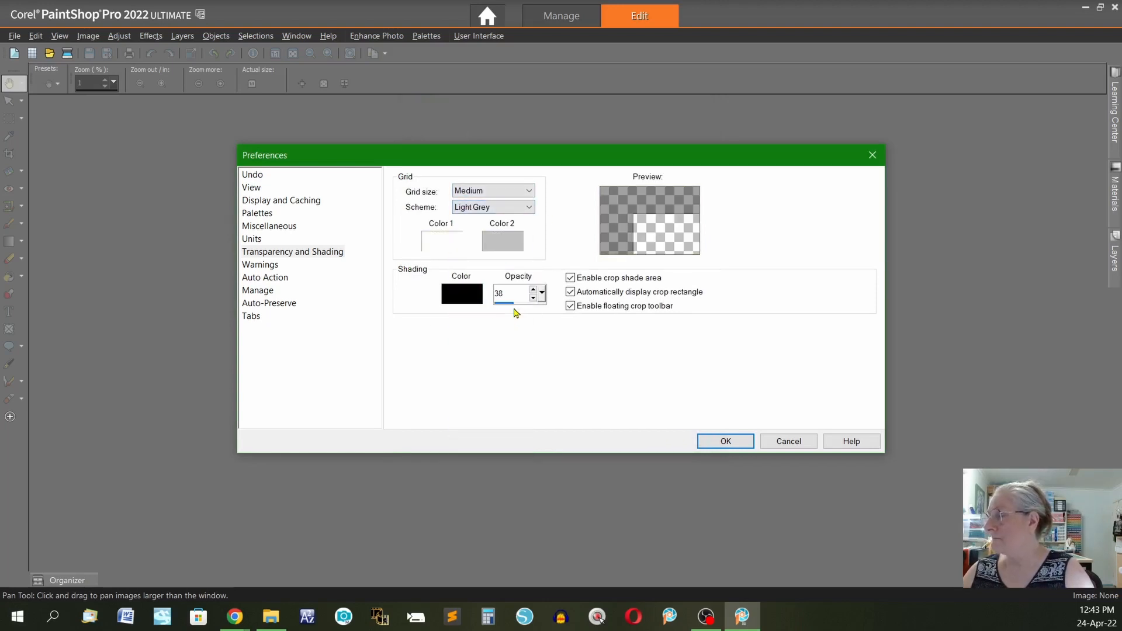
- Review the Warnings, Auto Action, Manage and Auto-Preserve preferences
{"action": "left_click", "coordinate": [271, 266]}
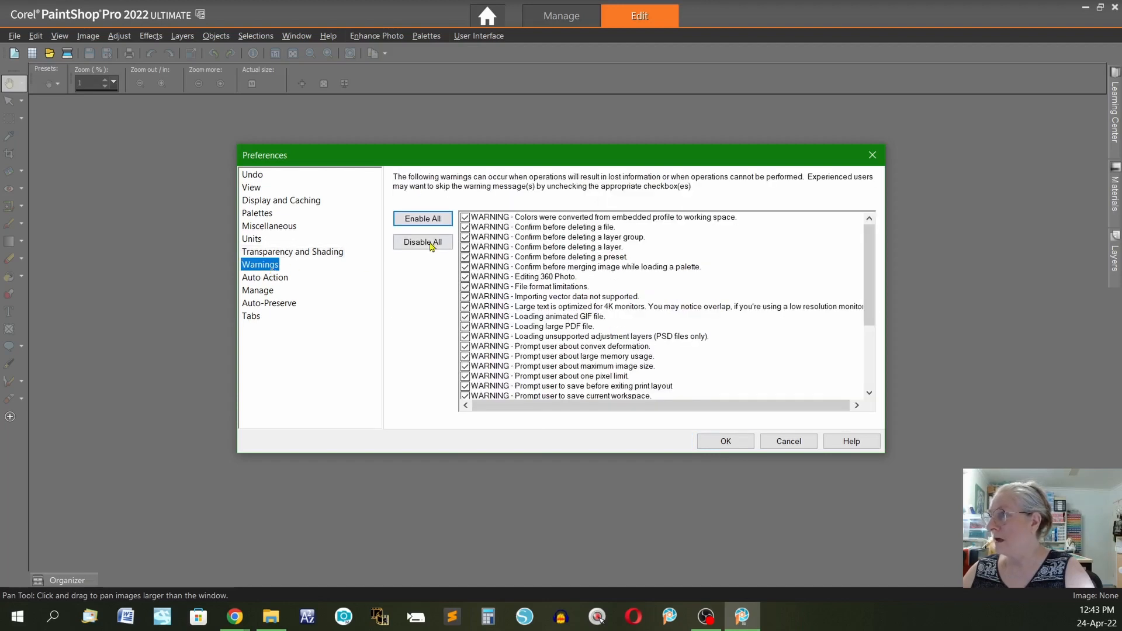
{"action": "left_click", "coordinate": [282, 279]}
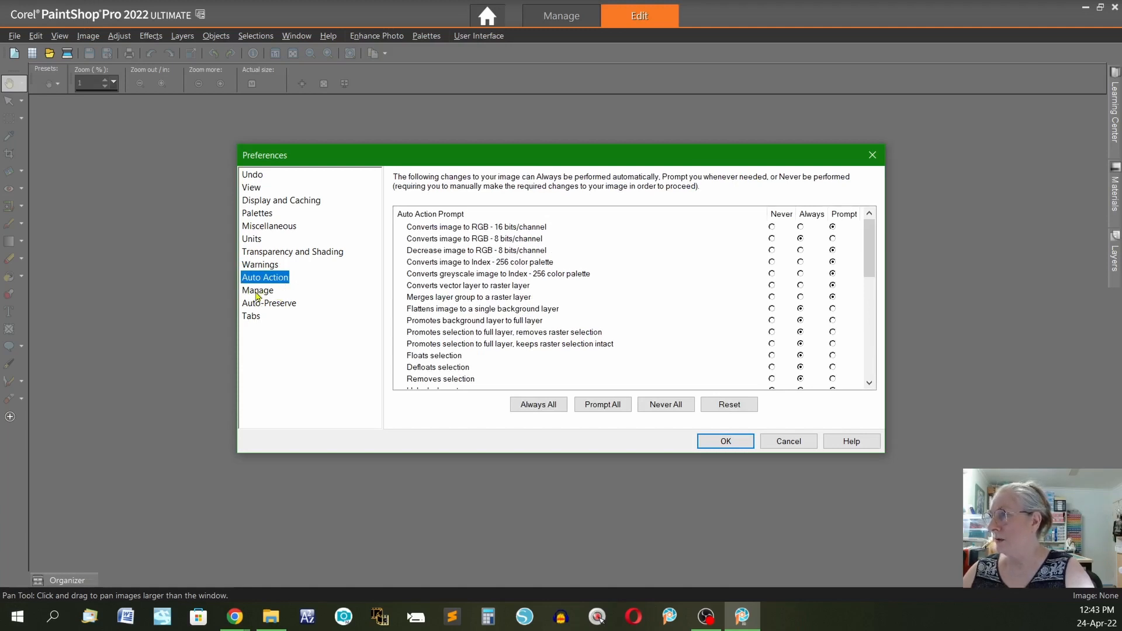
{"action": "left_click", "coordinate": [257, 291]}
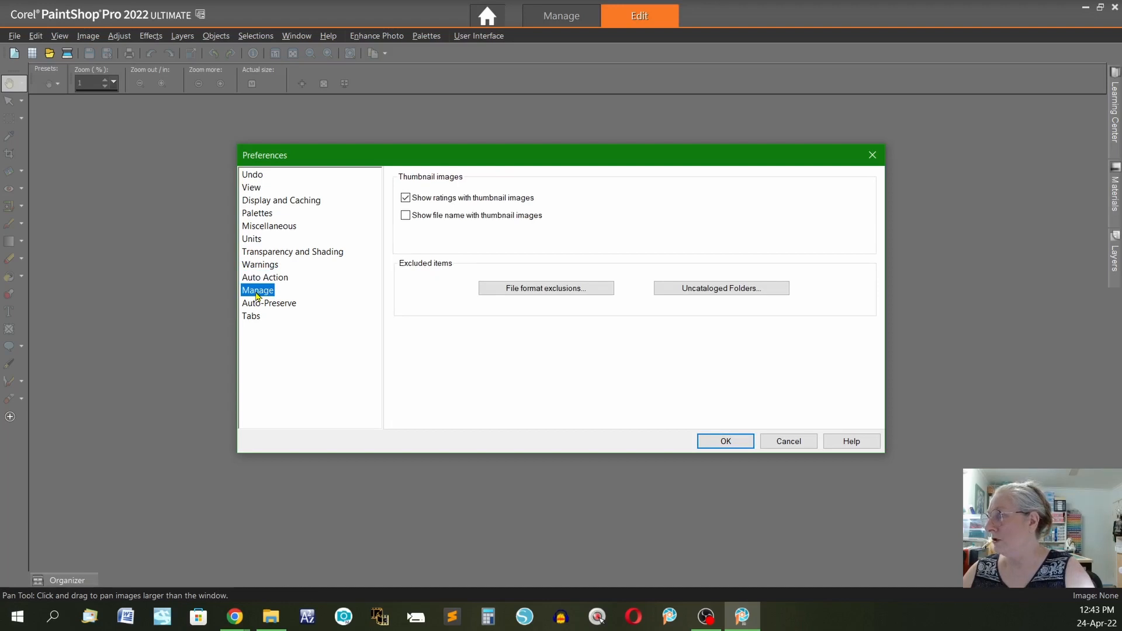
{"action": "left_click", "coordinate": [280, 305]}
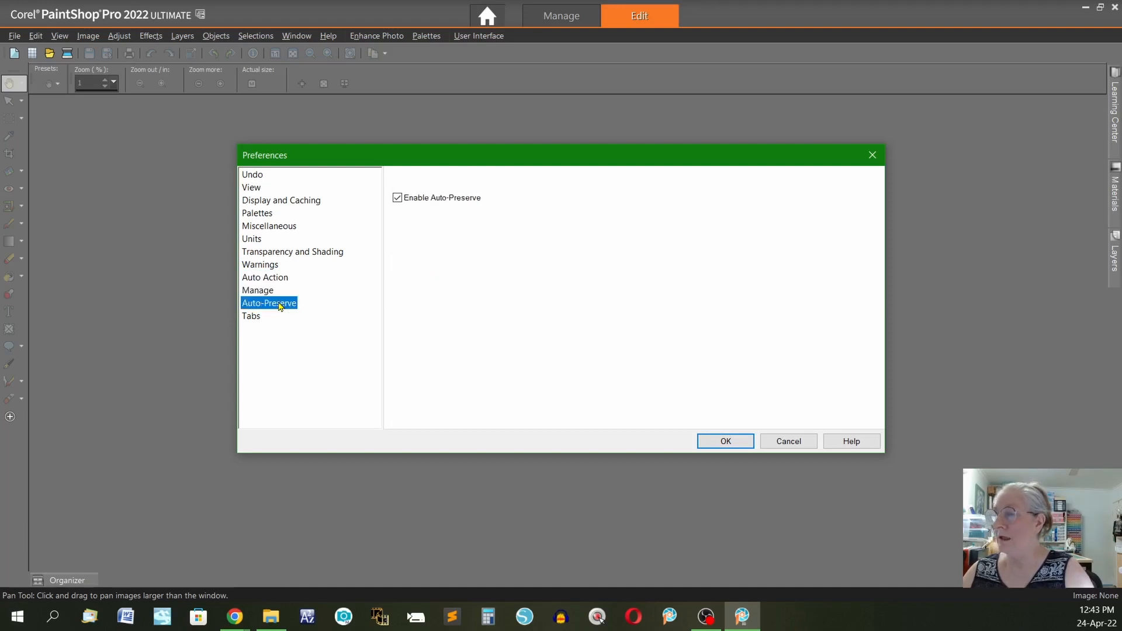
- In the Tabs preferences, try Welcome as the default tab and set Edit as the default again
{"action": "left_click", "coordinate": [260, 320]}
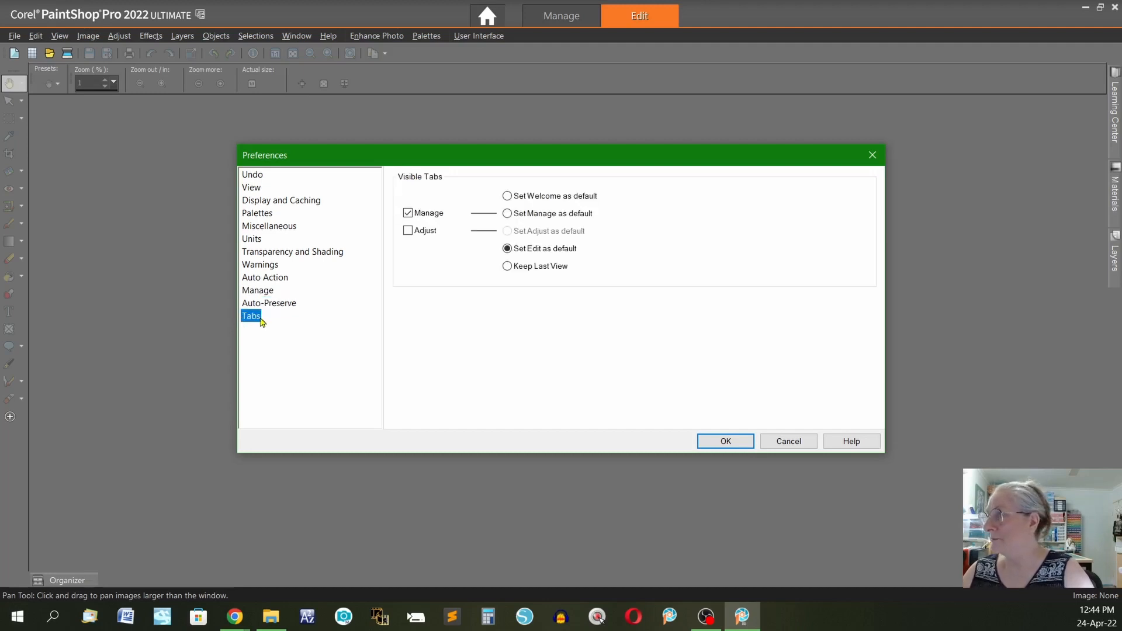
{"action": "left_click", "coordinate": [507, 196]}
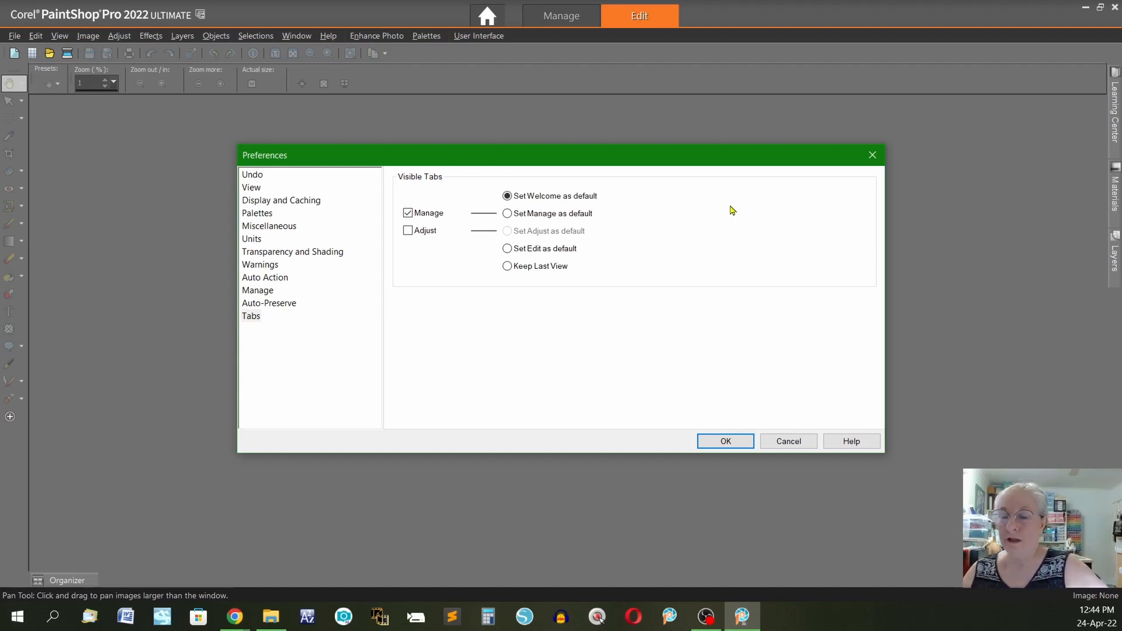
{"action": "left_click", "coordinate": [507, 251]}
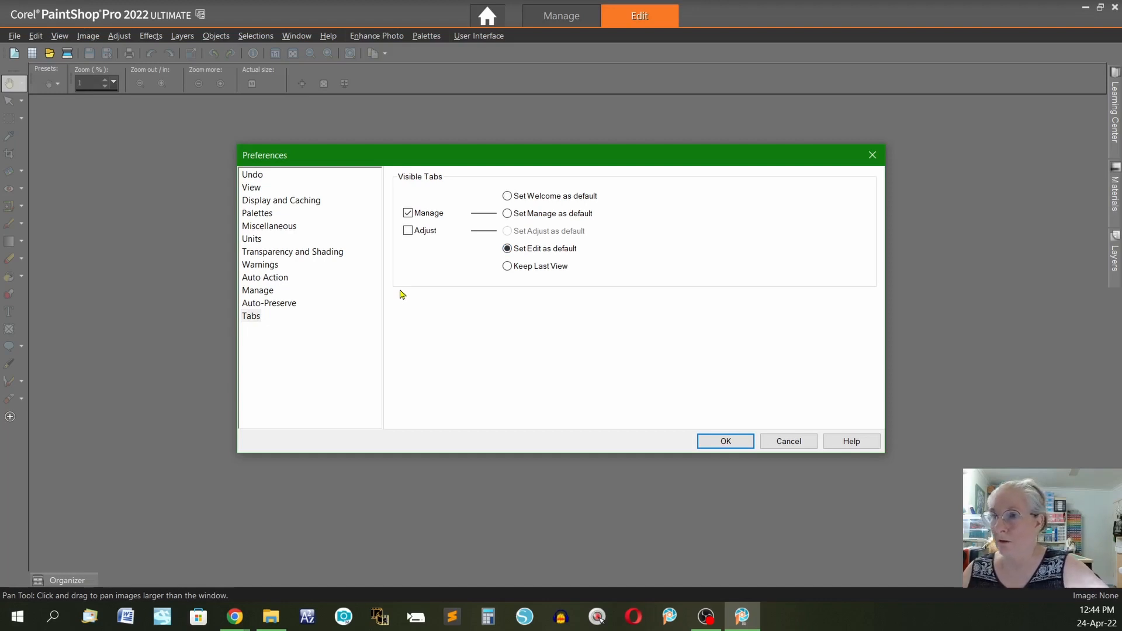
- Accept the preferences, try pinning the Materials palette open, and return it to auto-hide
{"action": "left_click", "coordinate": [726, 444]}
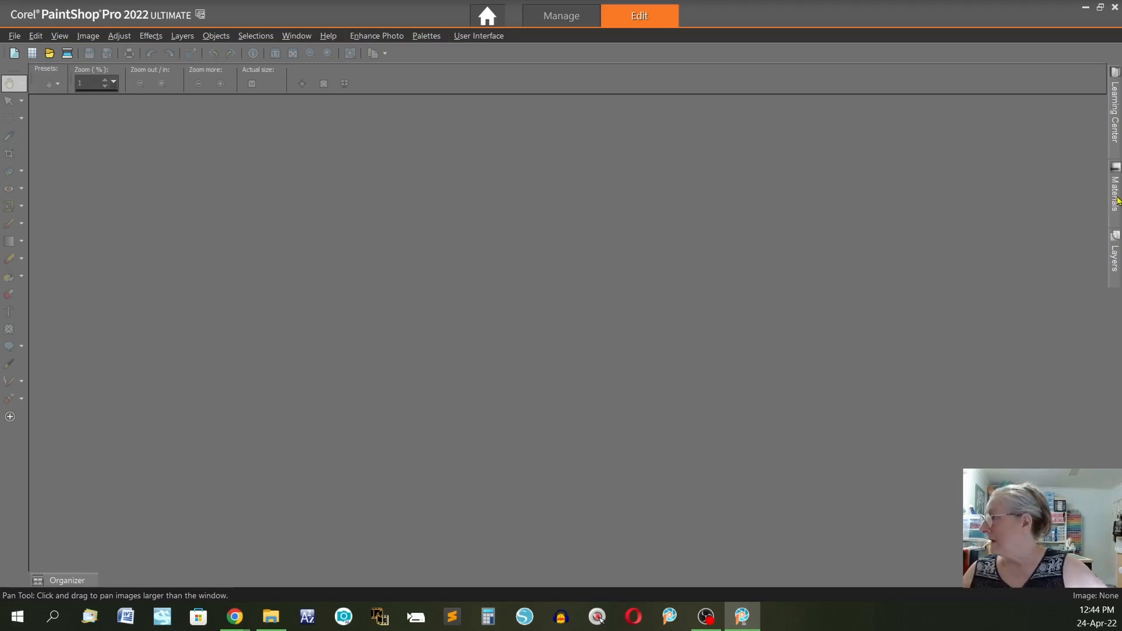
{"action": "mouse_move", "coordinate": [1116, 200]}
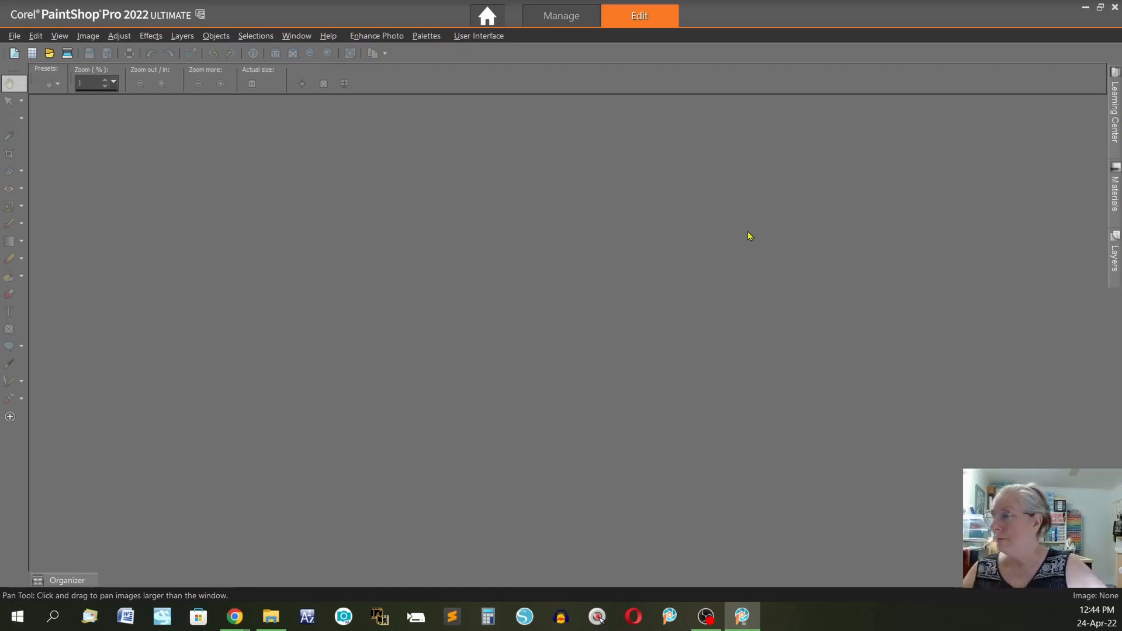
{"action": "mouse_move", "coordinate": [1112, 180]}
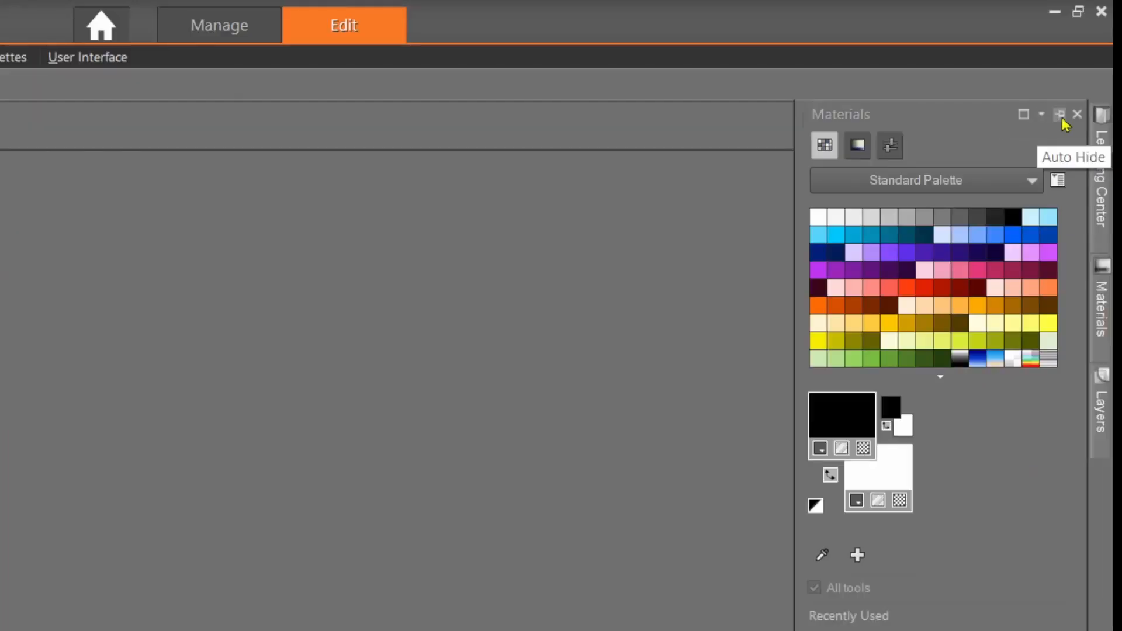
{"action": "left_click", "coordinate": [1060, 115]}
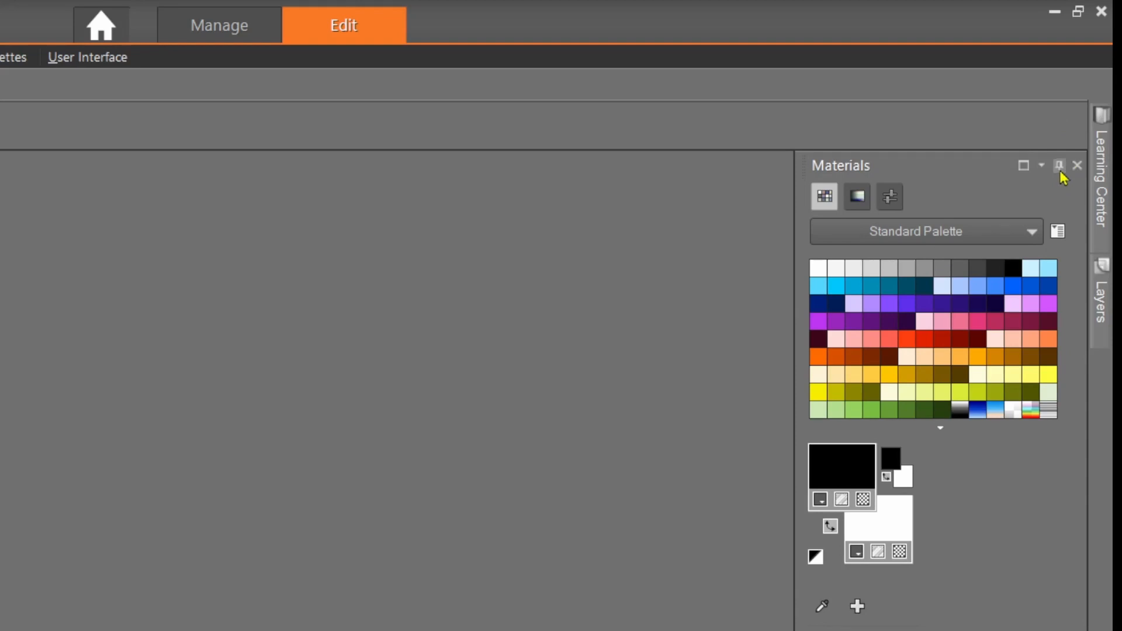
{"action": "left_click", "coordinate": [1060, 166]}
- Dock the Materials palette by turning off Auto Hide, try it floating, dock it again and return it to auto-hide
{"action": "mouse_move", "coordinate": [1103, 405]}
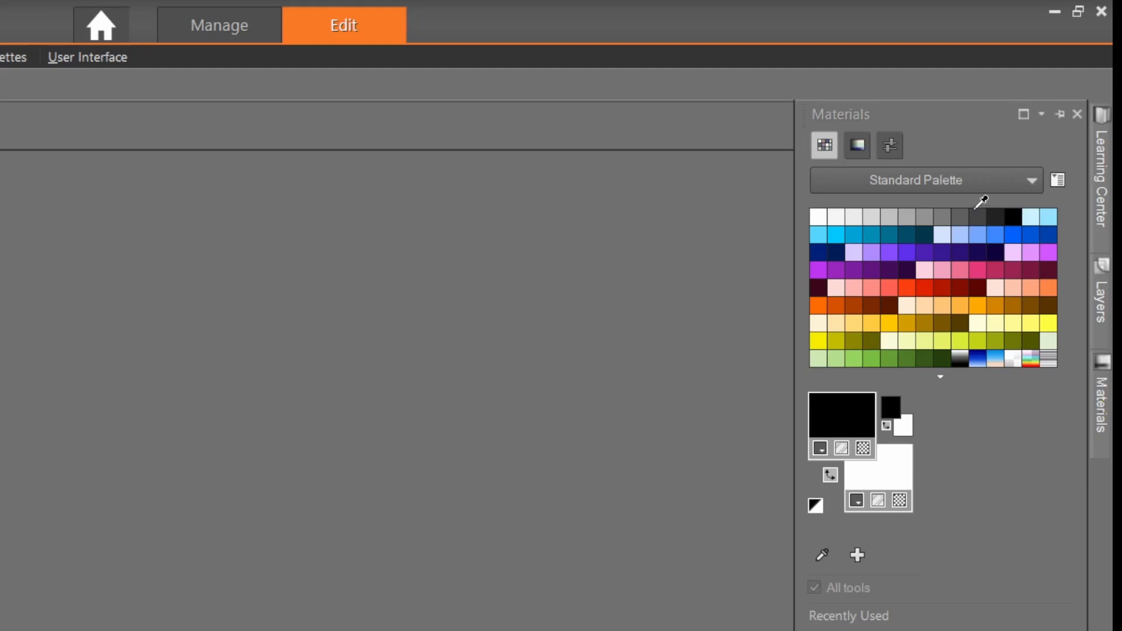
{"action": "left_click", "coordinate": [1042, 115]}
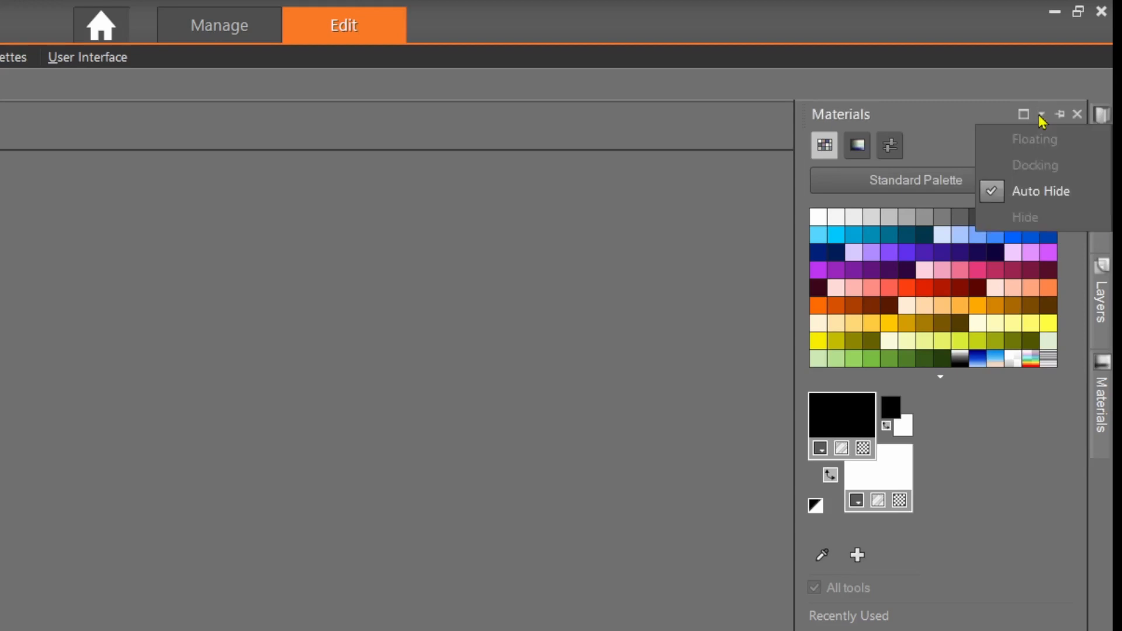
{"action": "left_click", "coordinate": [1023, 193]}
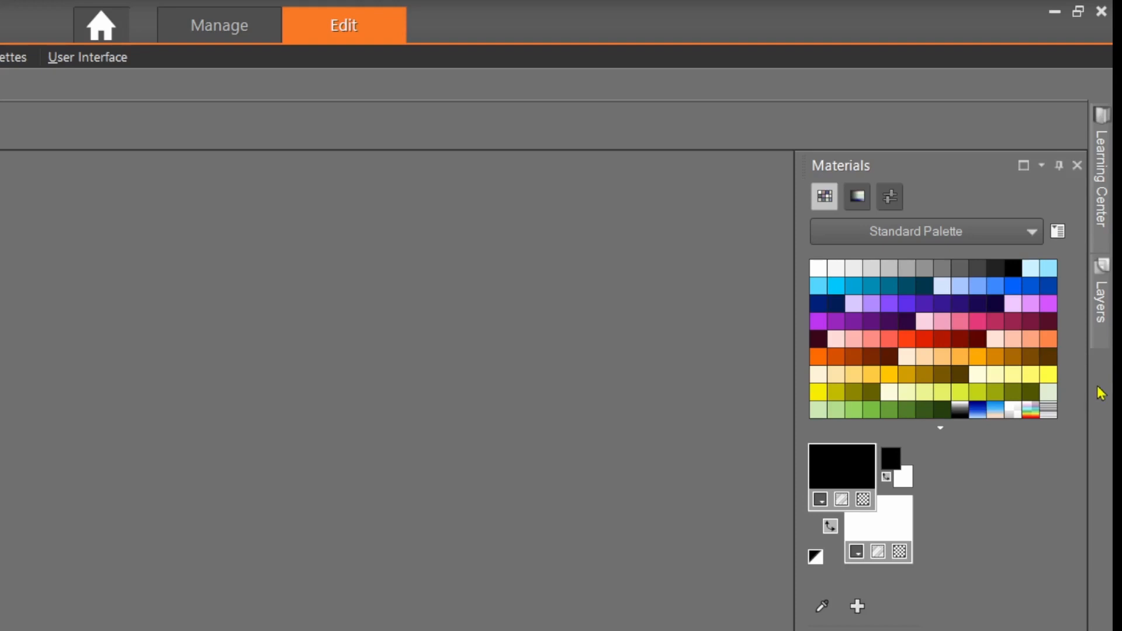
{"action": "left_click_drag", "start_coordinate": [982, 167], "coordinate": [263, 531]}
{"action": "left_click", "coordinate": [1042, 166]}
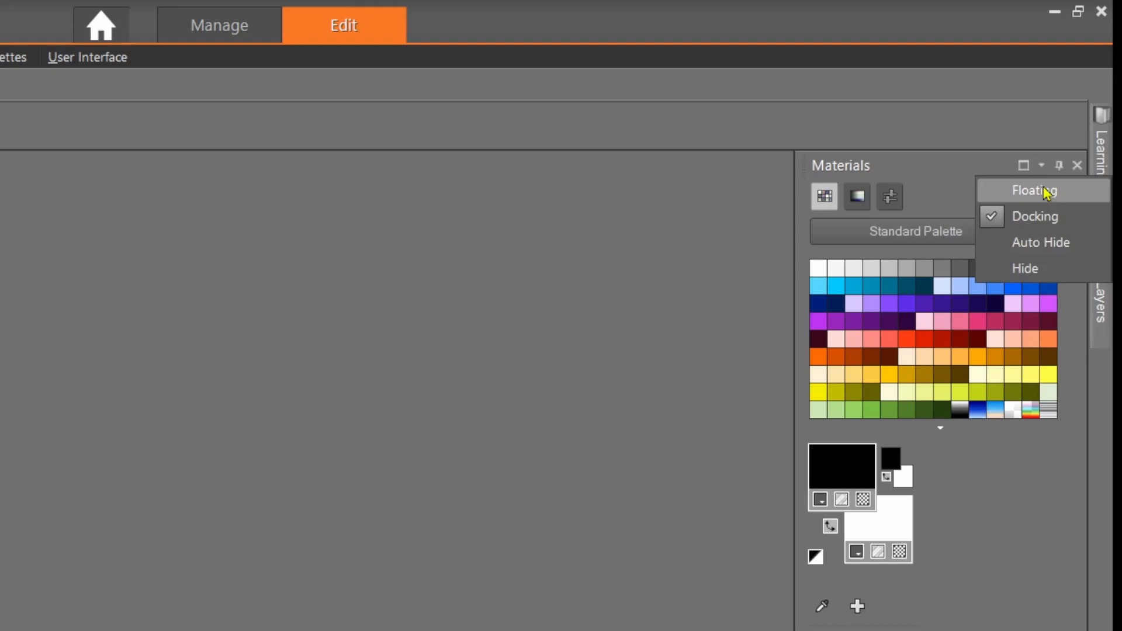
{"action": "left_click", "coordinate": [1045, 192]}
{"action": "left_click_drag", "start_coordinate": [215, 546], "coordinate": [271, 532]}
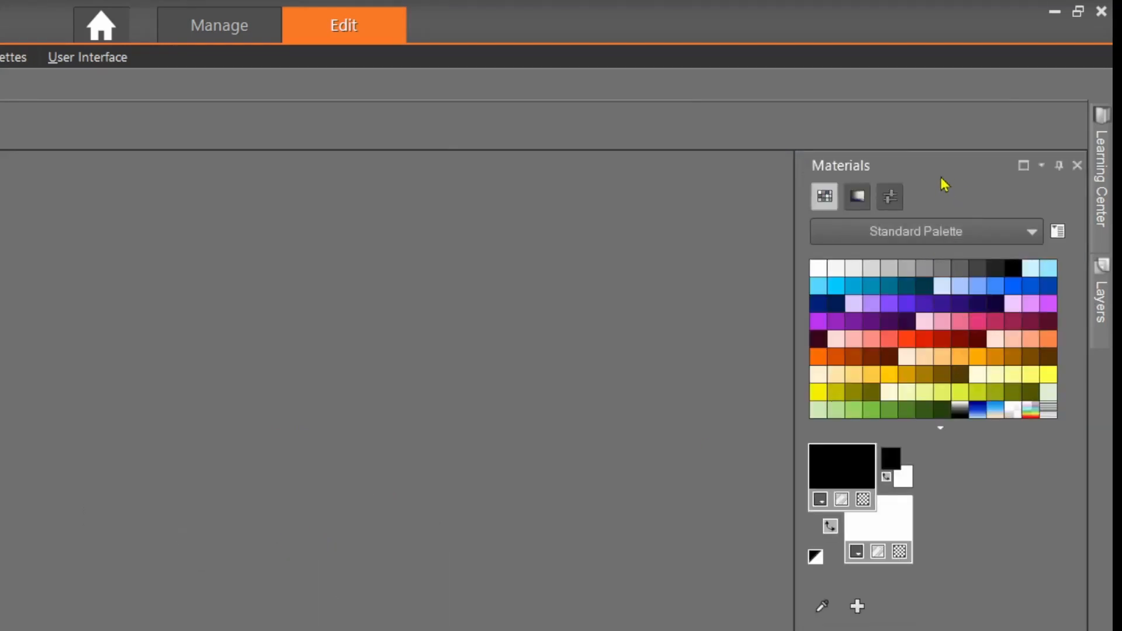
{"action": "left_click", "coordinate": [1060, 167]}
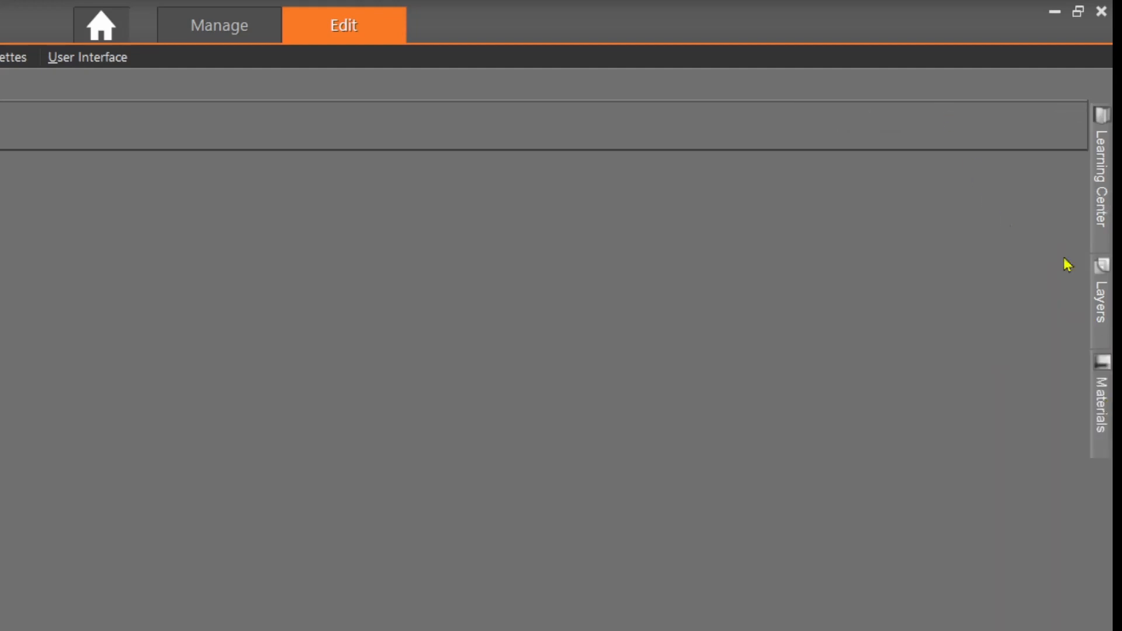
- Pin the Layers palette open, set it to Floating and move it into the upper part of the workspace
{"action": "mouse_move", "coordinate": [1112, 302]}
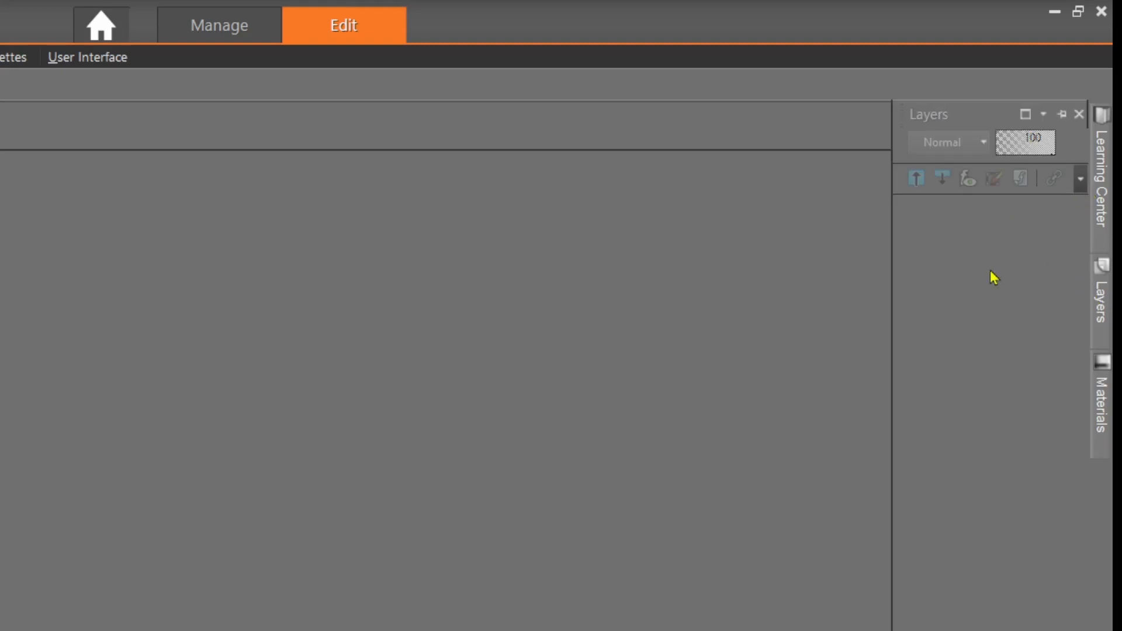
{"action": "left_click", "coordinate": [1068, 114]}
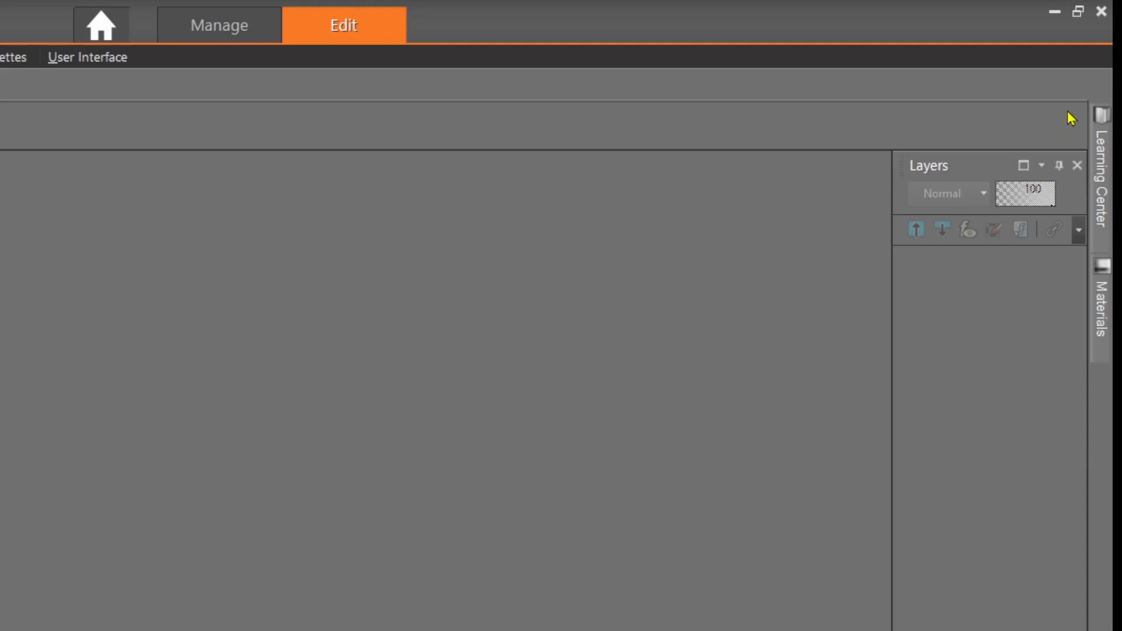
{"action": "left_click", "coordinate": [1042, 168]}
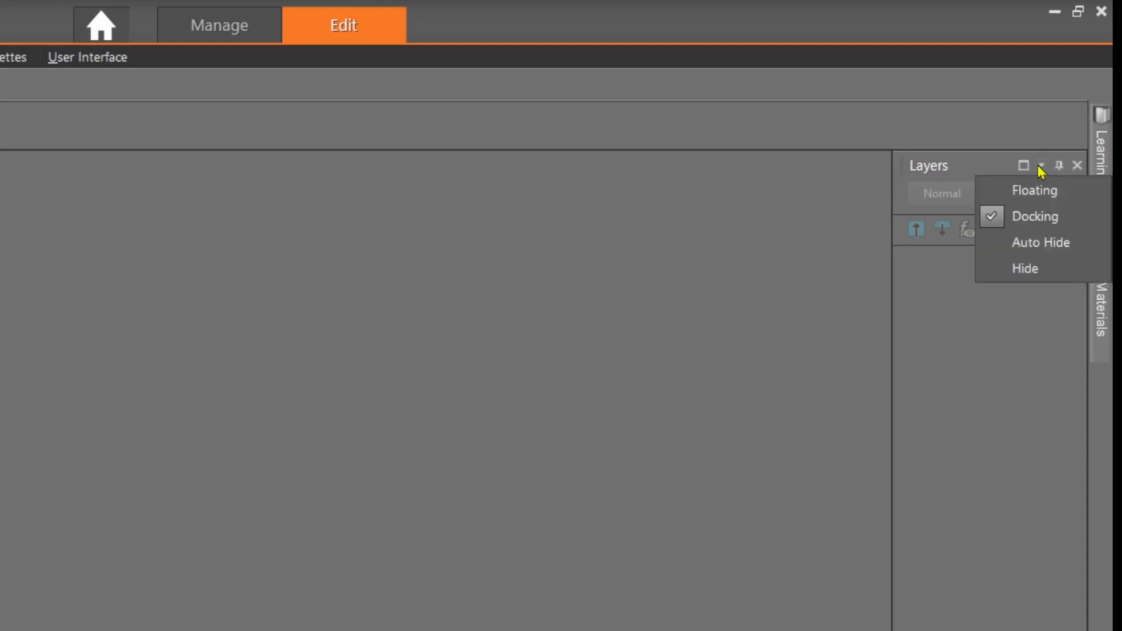
{"action": "left_click", "coordinate": [1038, 196]}
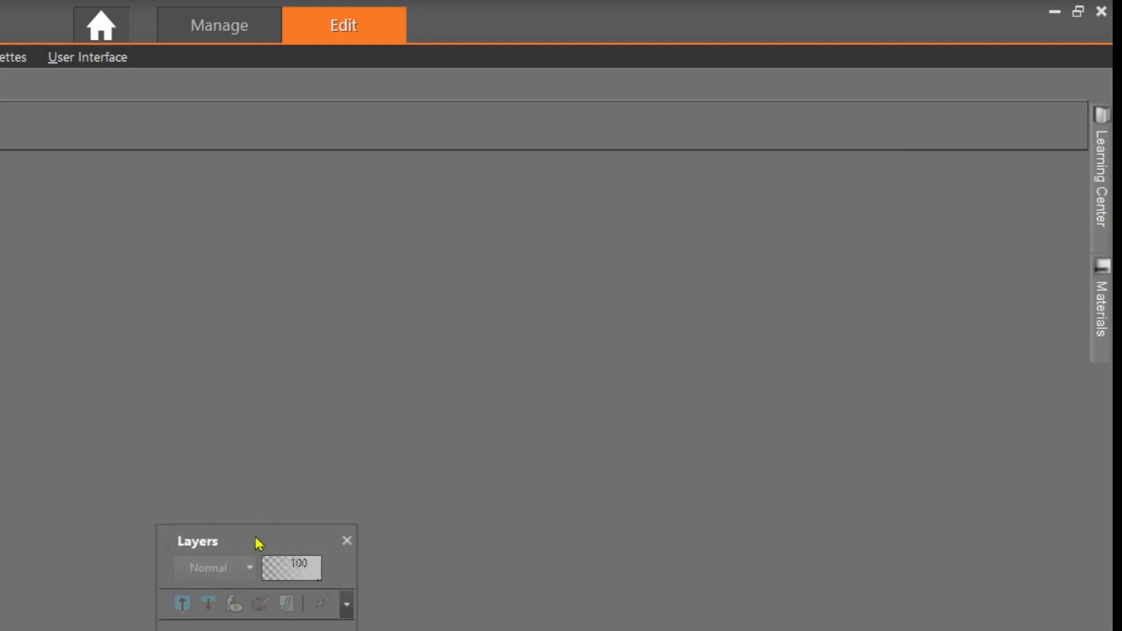
{"action": "left_click_drag", "start_coordinate": [261, 544], "coordinate": [606, 196]}
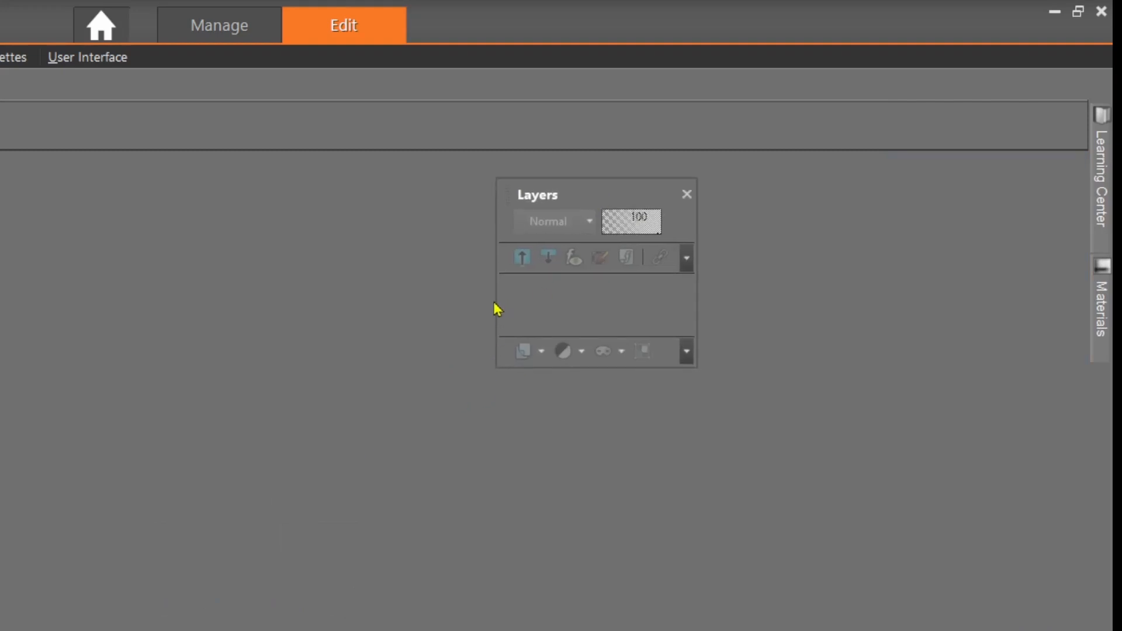
- Widen the floating Layers palette, dock it again and set it to auto-hide
{"action": "left_click_drag", "start_coordinate": [498, 298], "coordinate": [382, 291]}
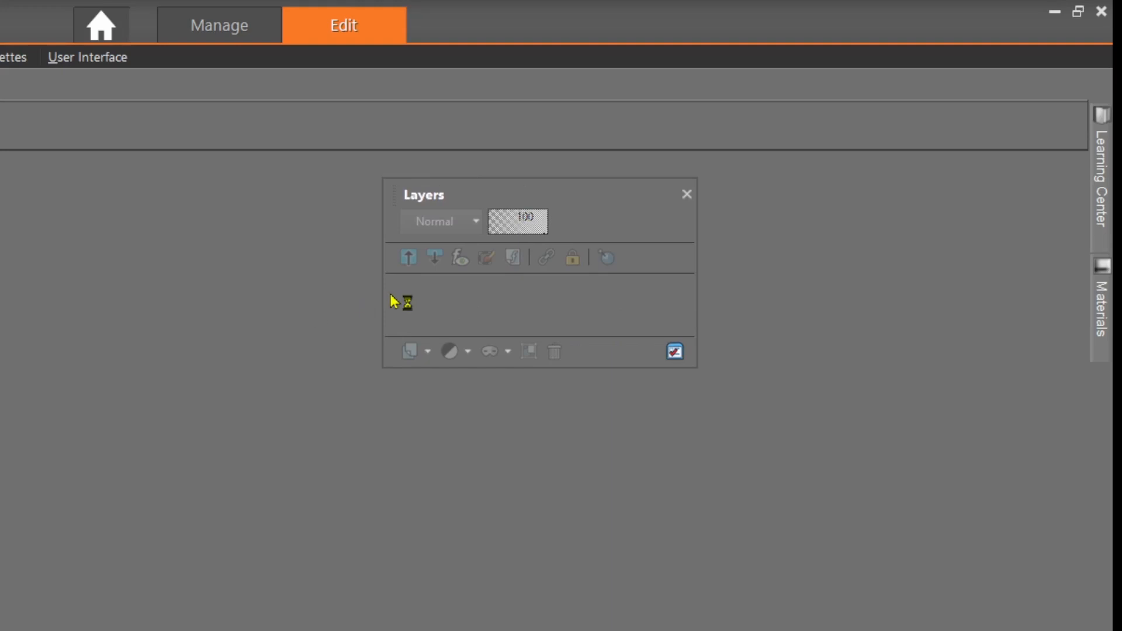
{"action": "left_click_drag", "start_coordinate": [553, 203], "coordinate": [270, 543]}
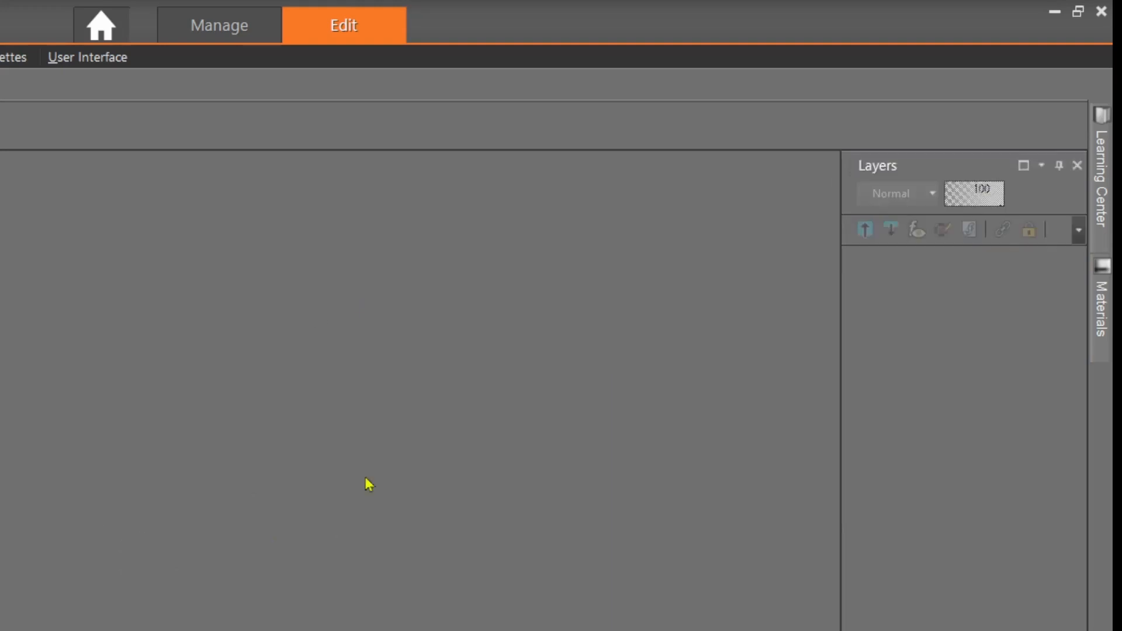
{"action": "left_click", "coordinate": [1065, 167]}
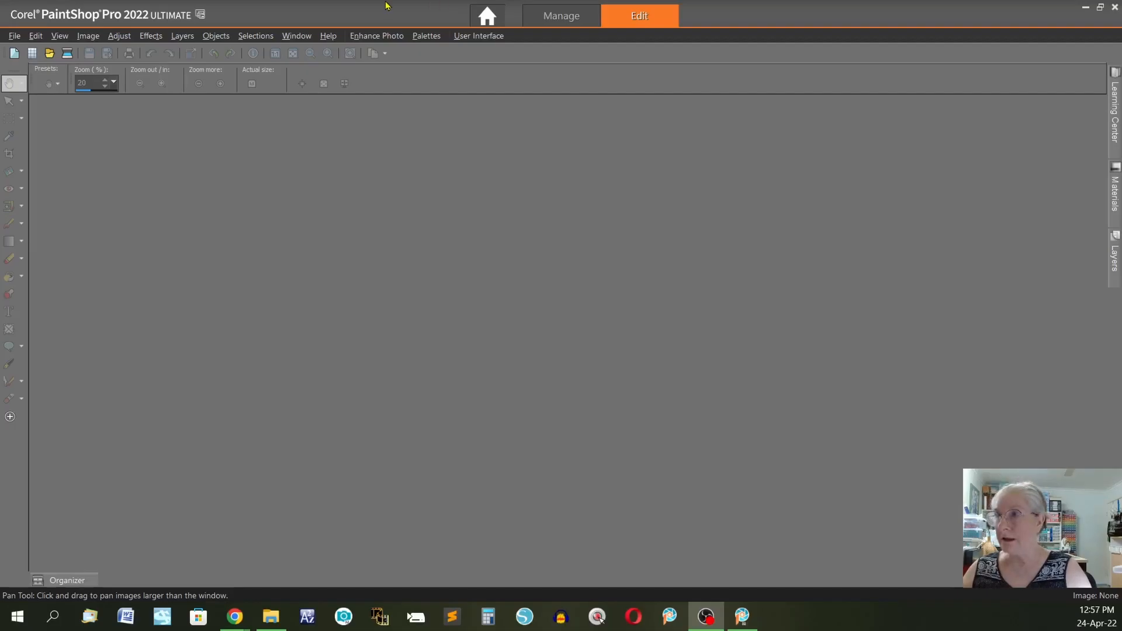
- Set Auto-Recover in the Autosave Settings to save temporary copies of open files every 5 minutes
{"action": "left_click", "coordinate": [15, 36]}
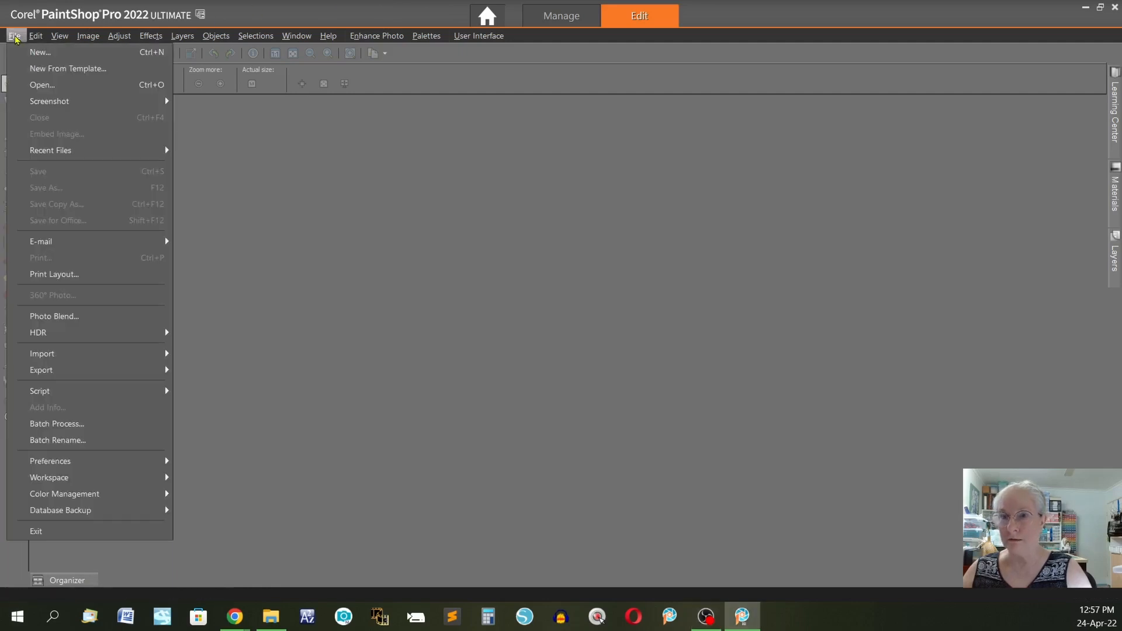
{"action": "mouse_move", "coordinate": [60, 466]}
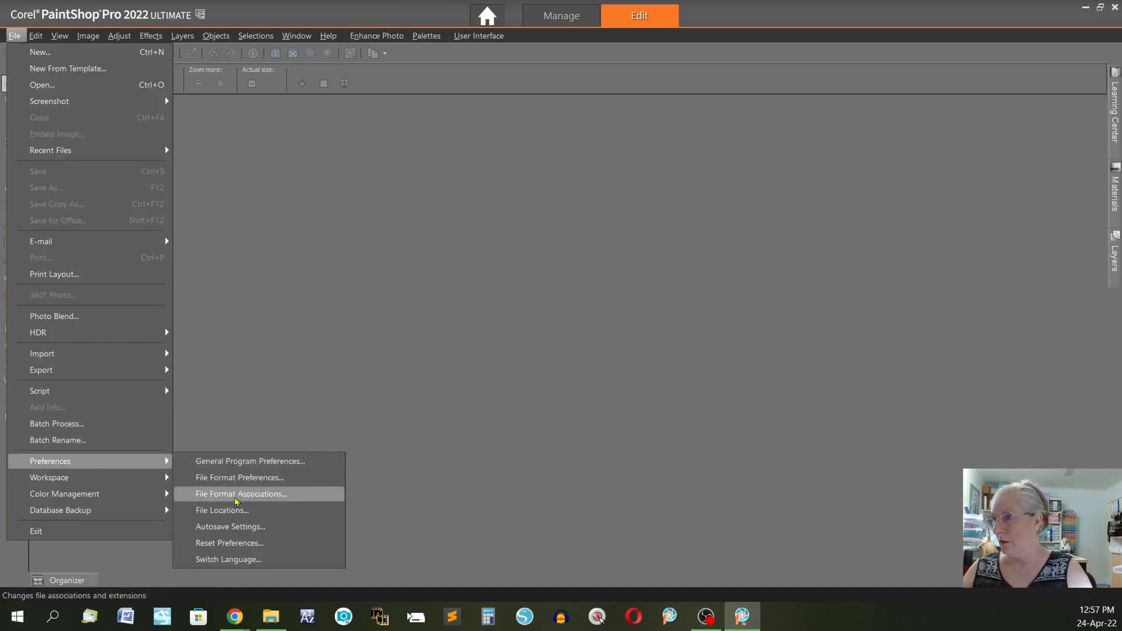
{"action": "left_click", "coordinate": [254, 529]}
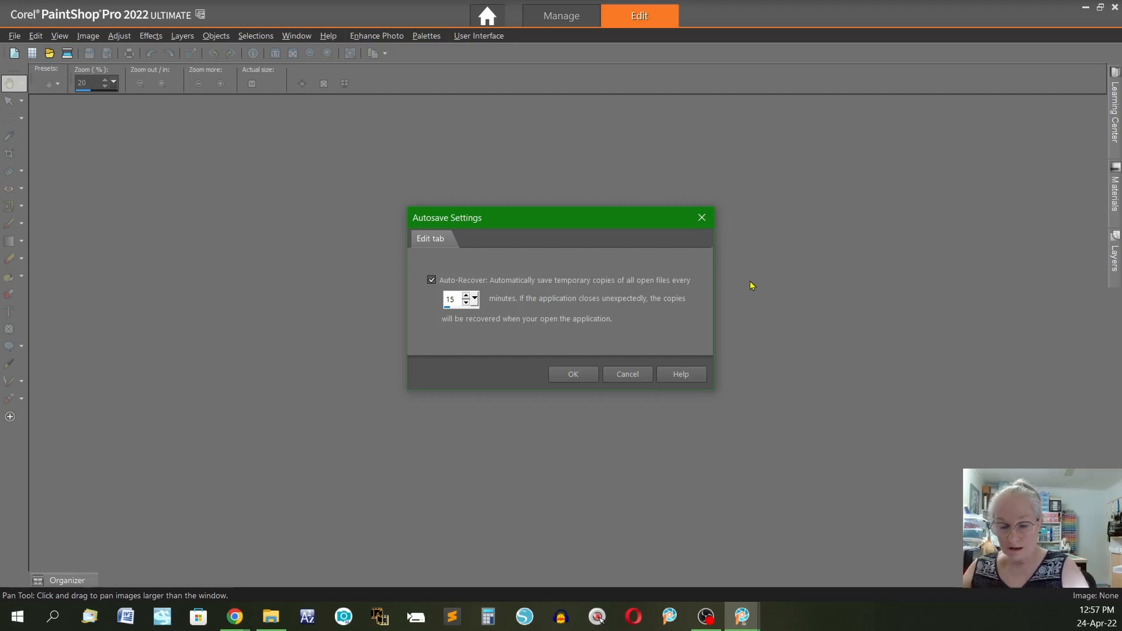
{"action": "left_click", "coordinate": [466, 302]}
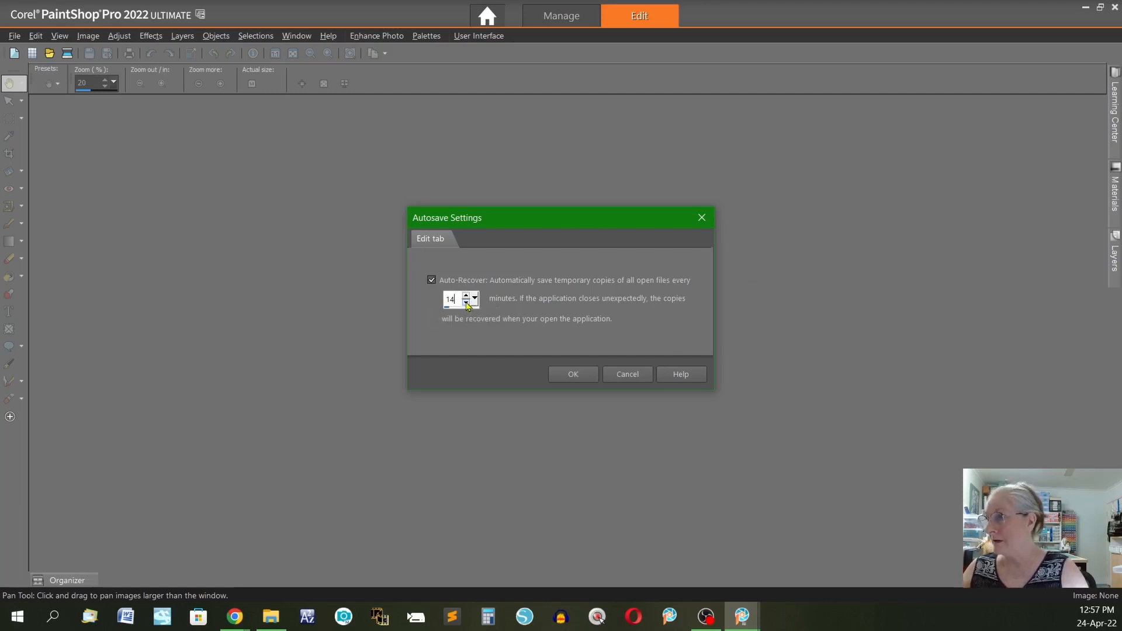
{"action": "left_click", "coordinate": [467, 303]}
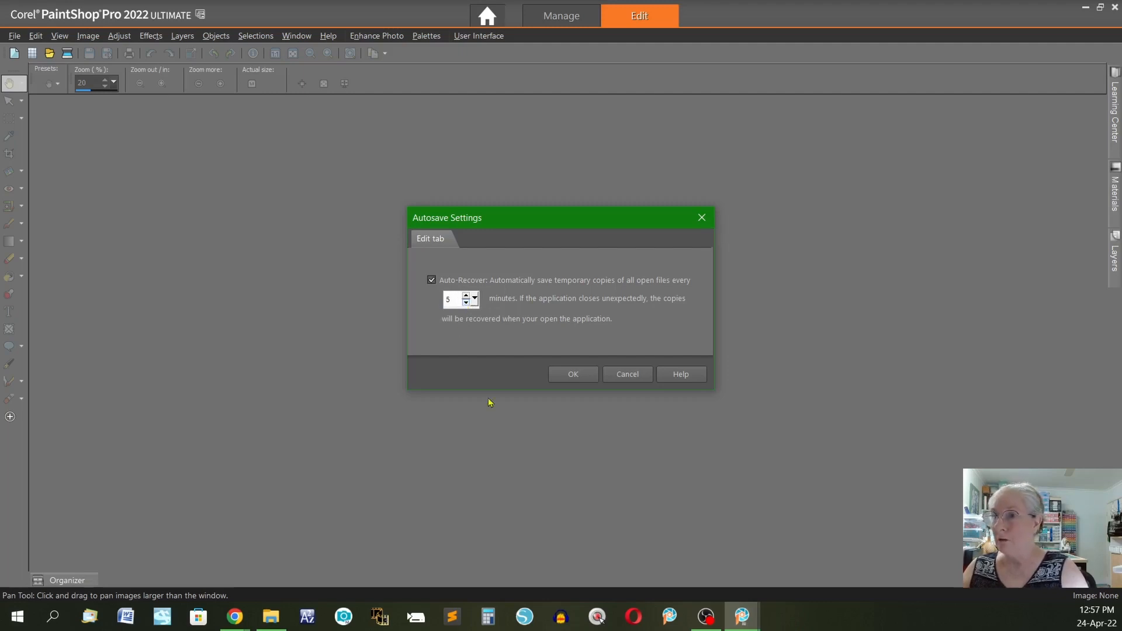
{"action": "left_click", "coordinate": [575, 375]}
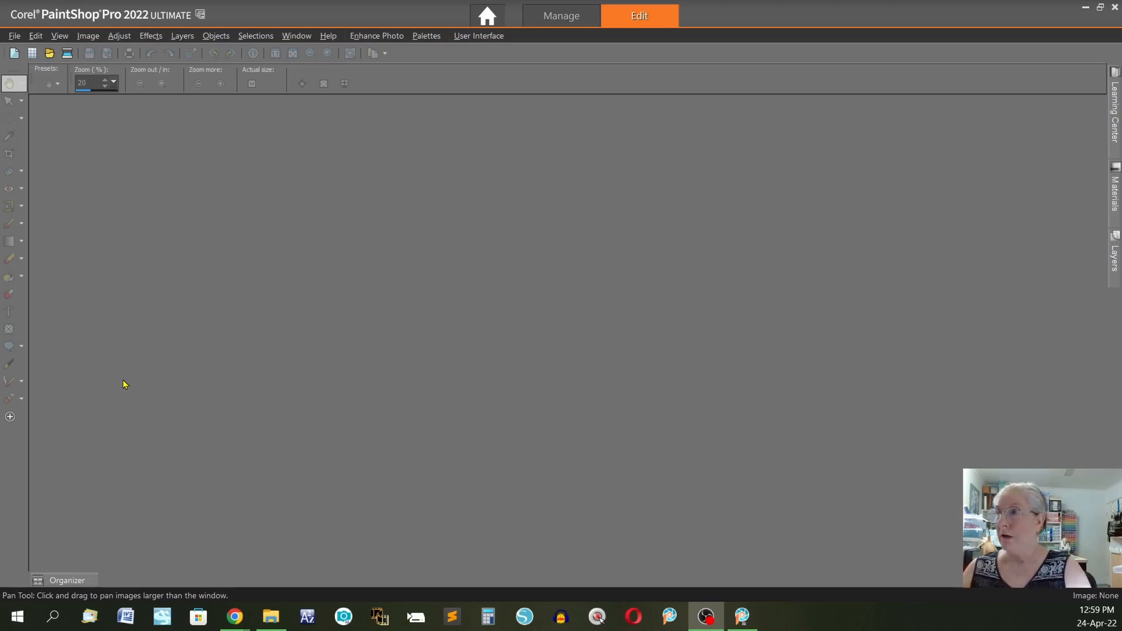
- Start saving the current workspace under the name "lesson 1" and check the Workspaces file locations without changing them
{"action": "left_click", "coordinate": [14, 36]}
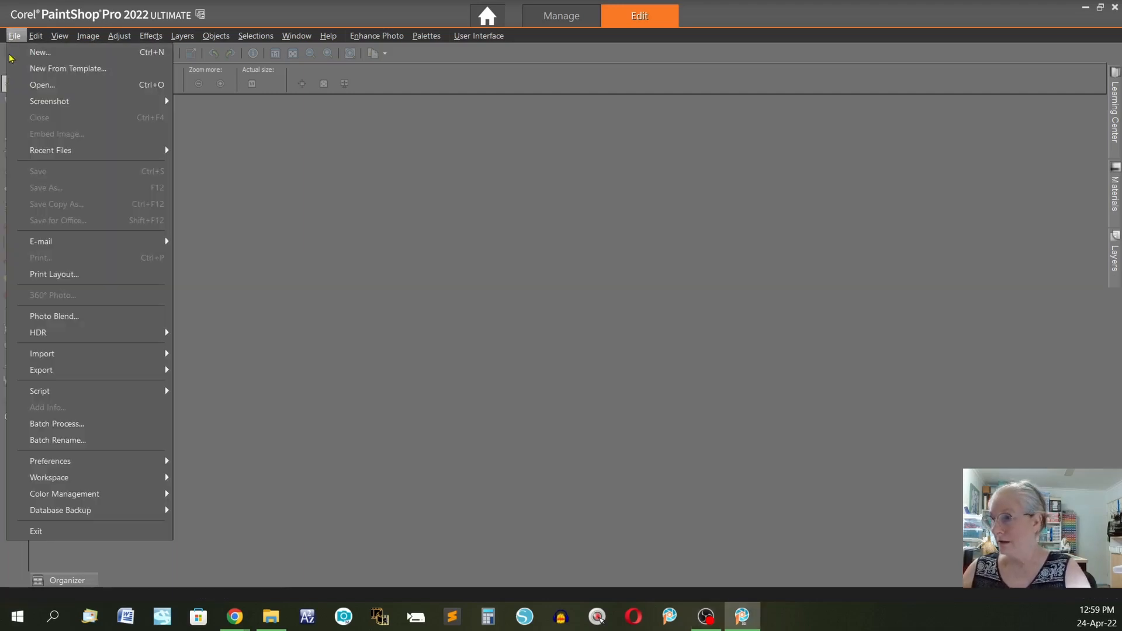
{"action": "mouse_move", "coordinate": [47, 480]}
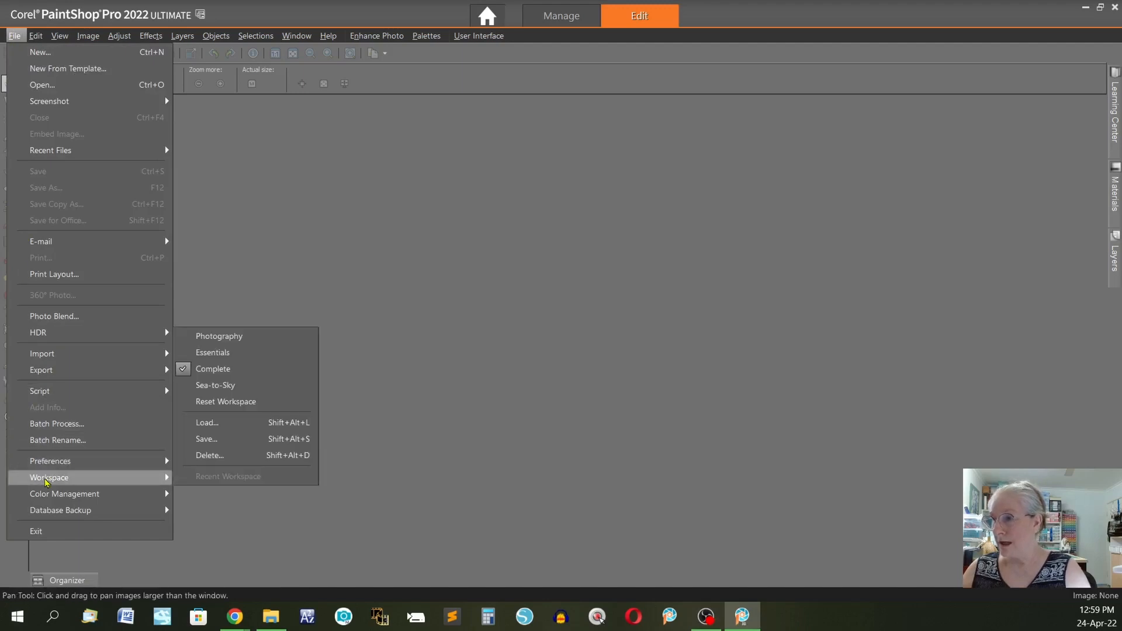
{"action": "left_click", "coordinate": [217, 442]}
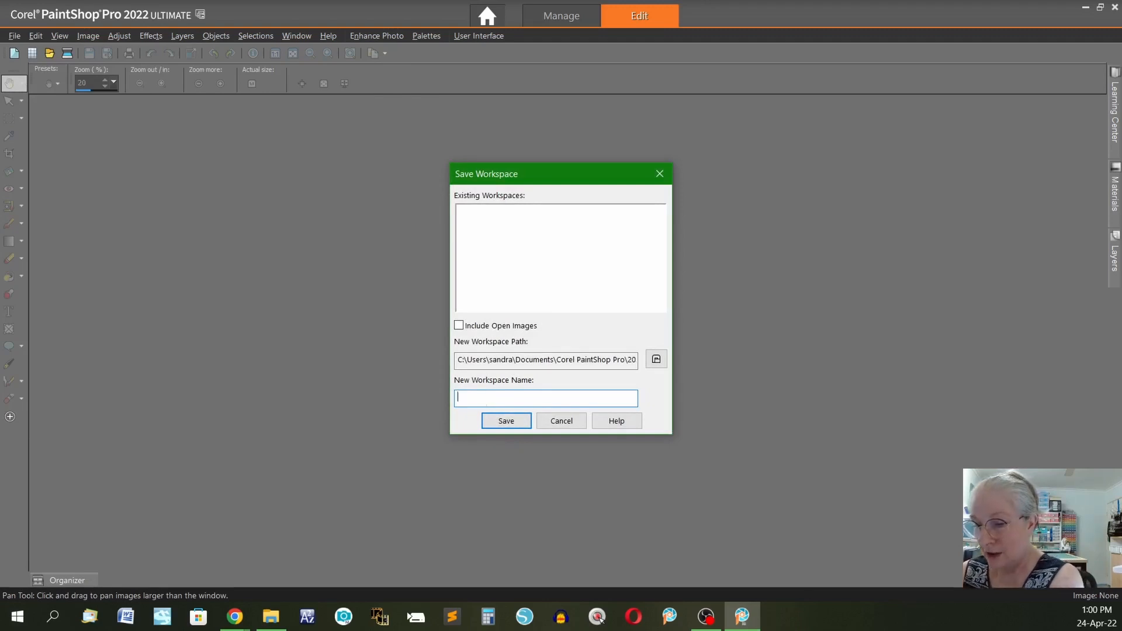
{"action": "type", "text": "lesson"}
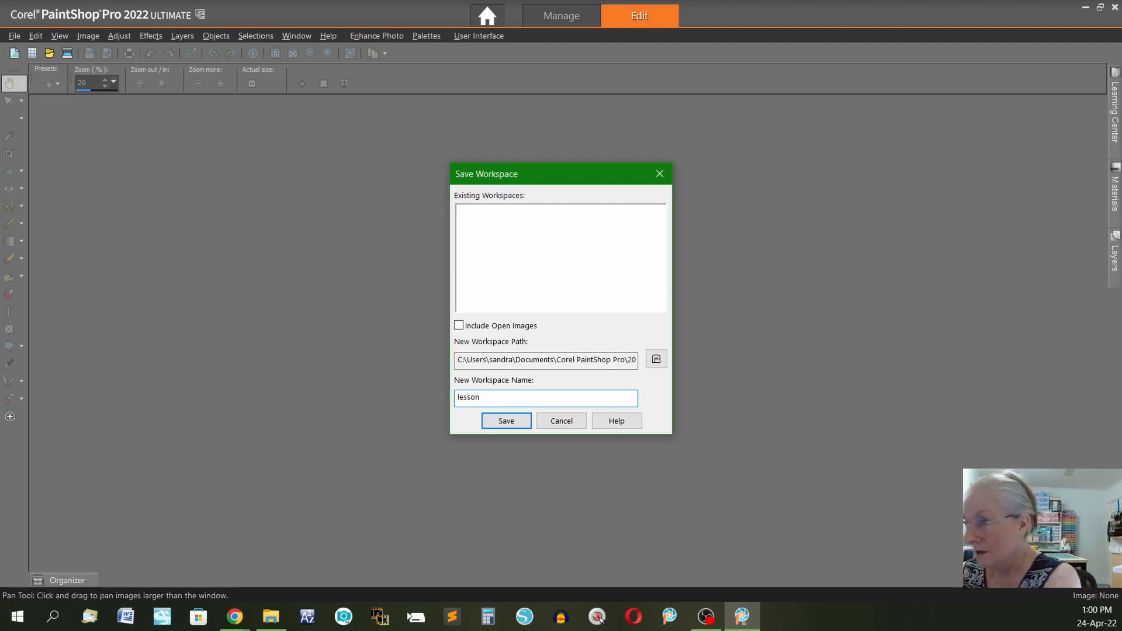
{"action": "type", "text": " 1"}
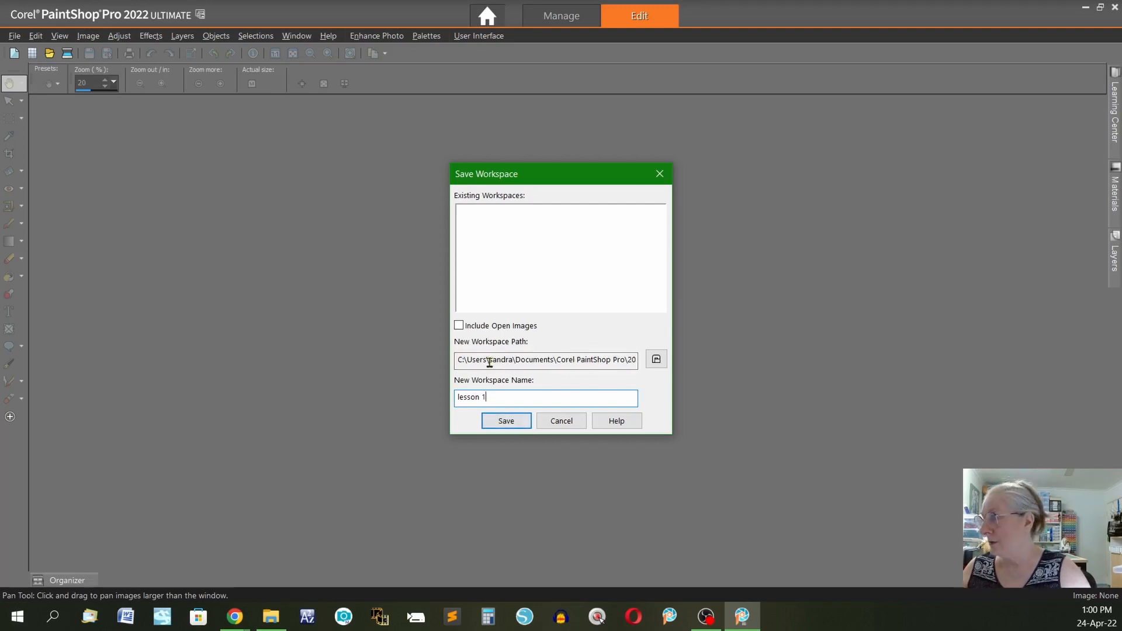
{"action": "left_click", "coordinate": [655, 359]}
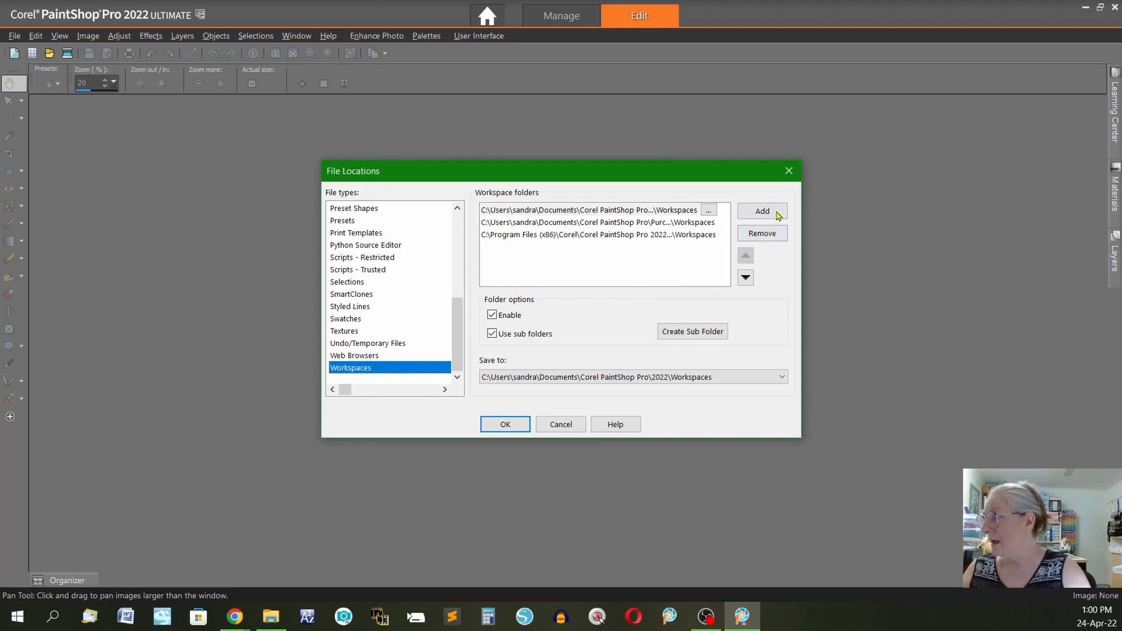
{"action": "left_click", "coordinate": [562, 426]}
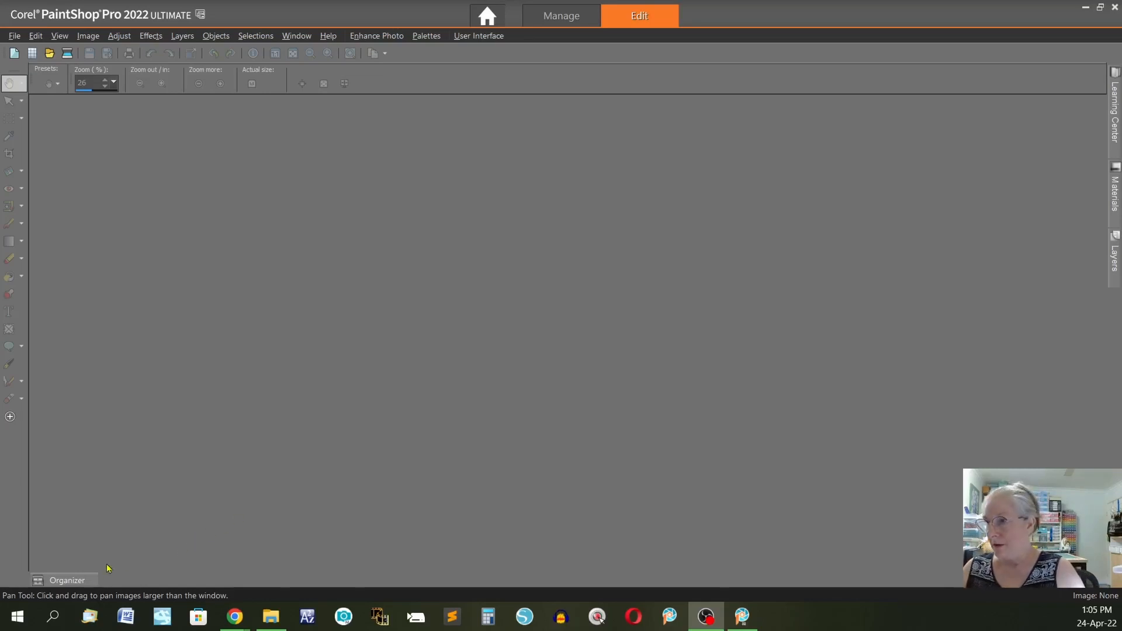
- Open the Emu.jpg photo from the Organizer and accept its colour conversion to the working space
{"action": "left_click", "coordinate": [67, 580]}
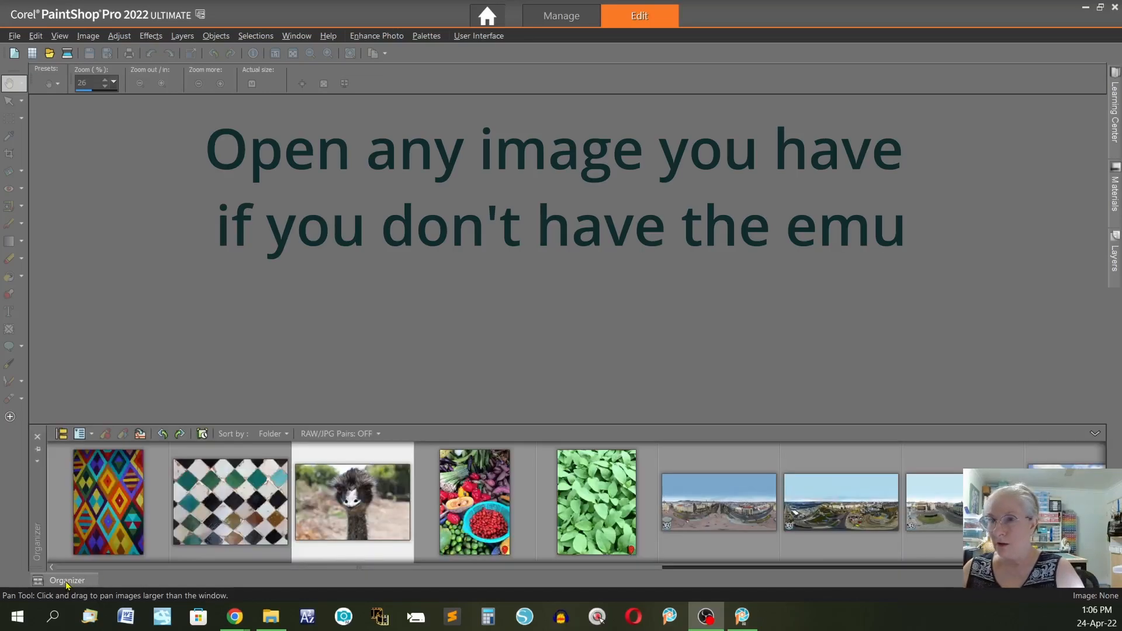
{"action": "double_click", "coordinate": [350, 495]}
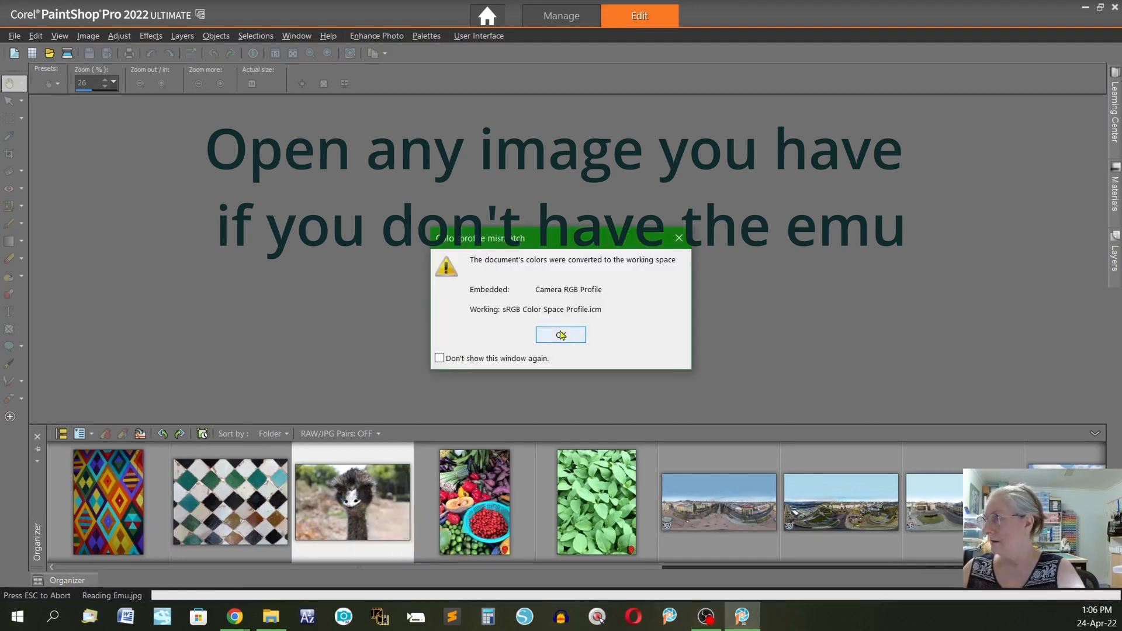
{"action": "left_click", "coordinate": [561, 335]}
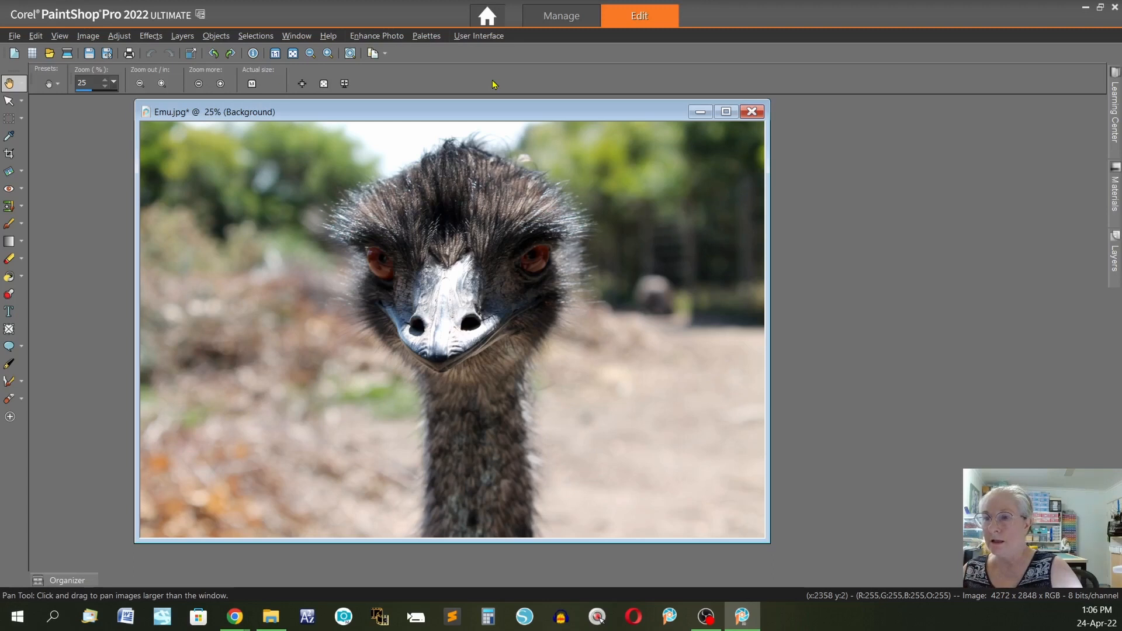
- Duplicate the Emu.jpg photo, close the original, and keep the duplicate's window within the workspace
{"action": "left_click", "coordinate": [300, 37]}
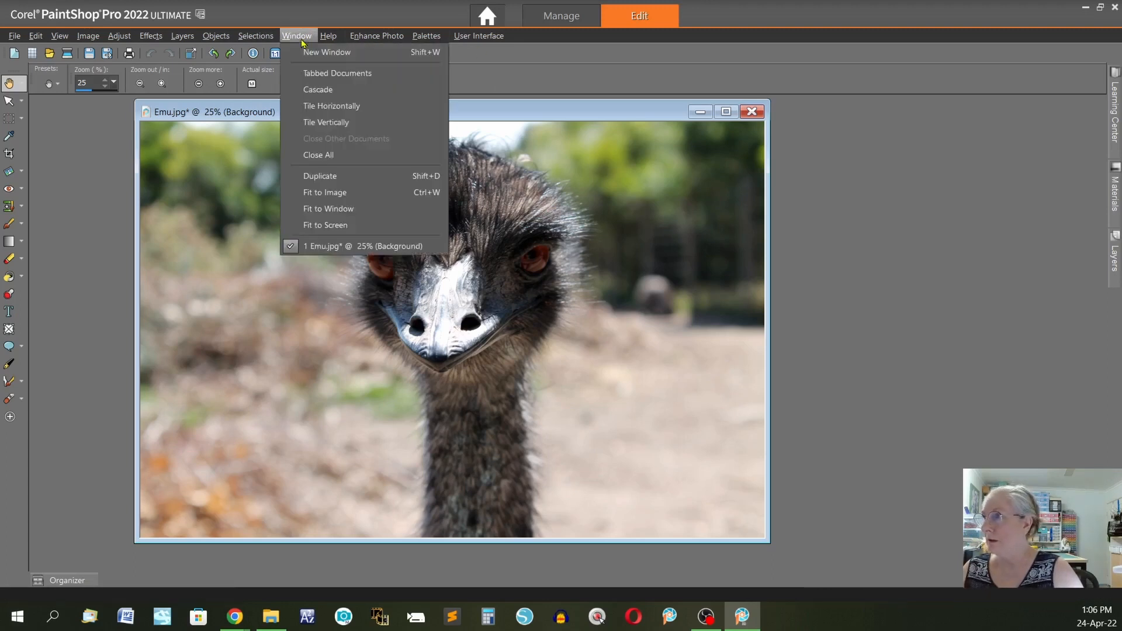
{"action": "left_click", "coordinate": [334, 177]}
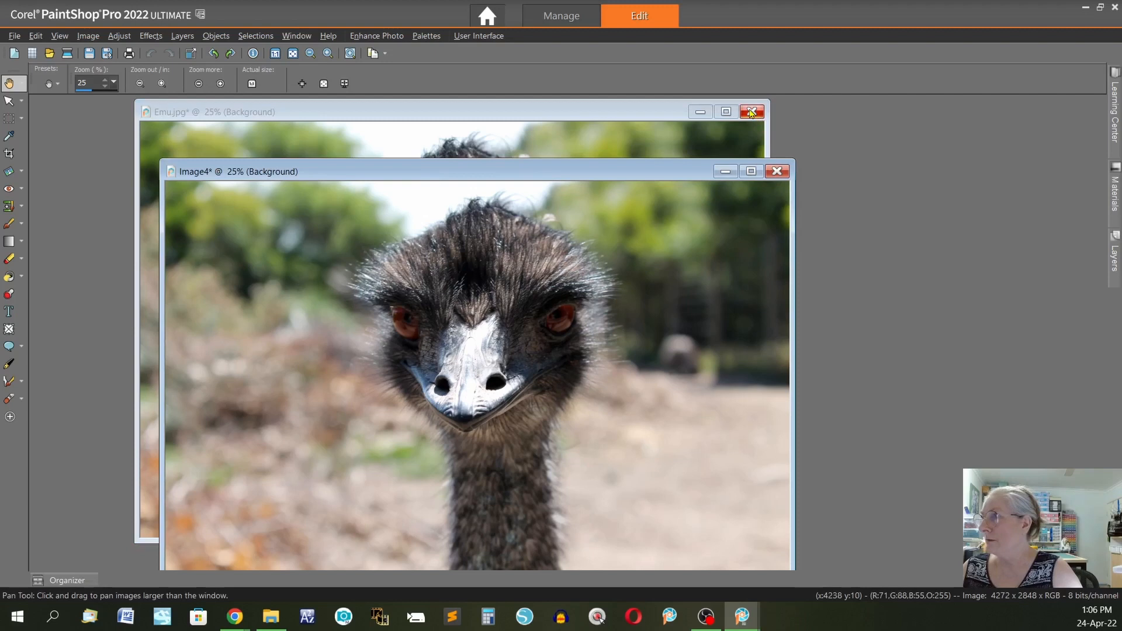
{"action": "left_click", "coordinate": [750, 111]}
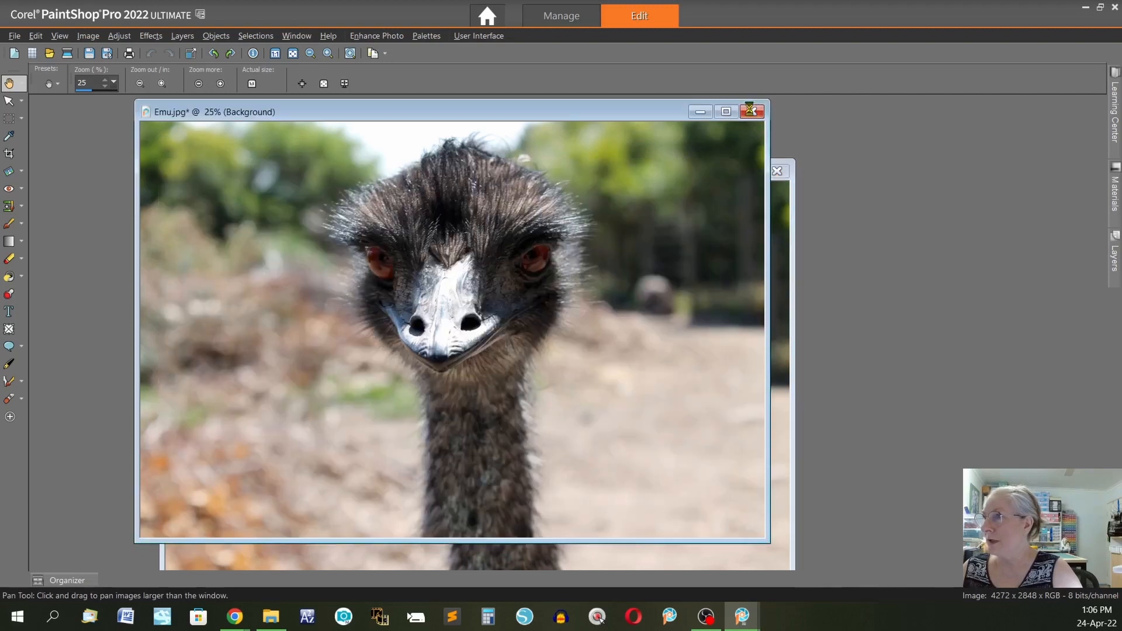
{"action": "left_click", "coordinate": [564, 340]}
{"action": "left_click_drag", "start_coordinate": [425, 169], "coordinate": [425, 123]}
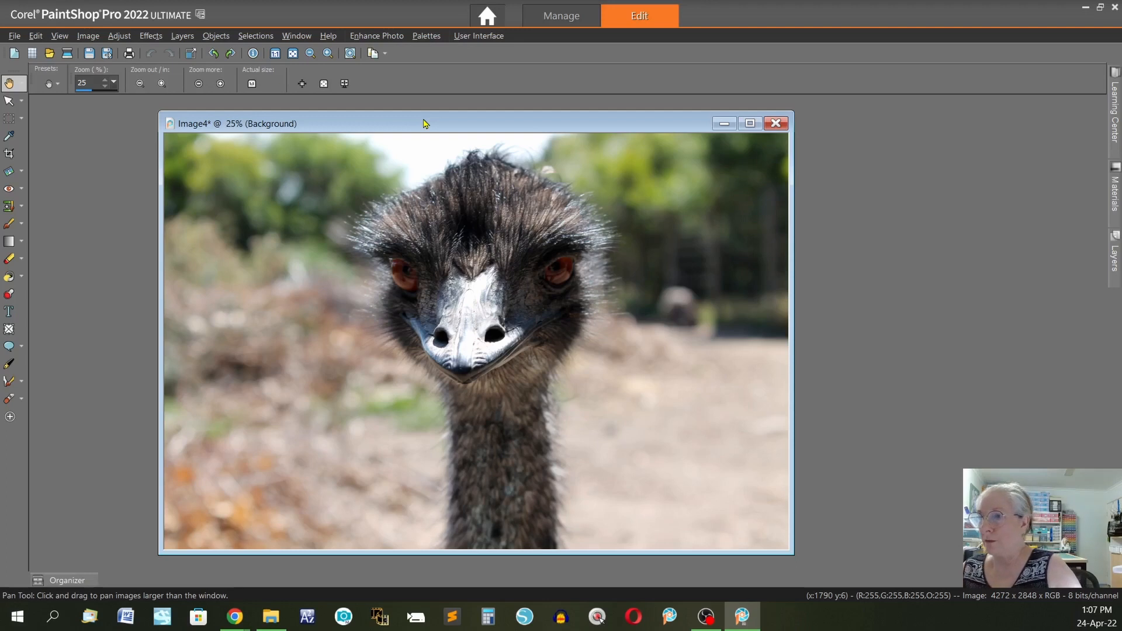
{"action": "left_click_drag", "start_coordinate": [424, 123], "coordinate": [361, 123]}
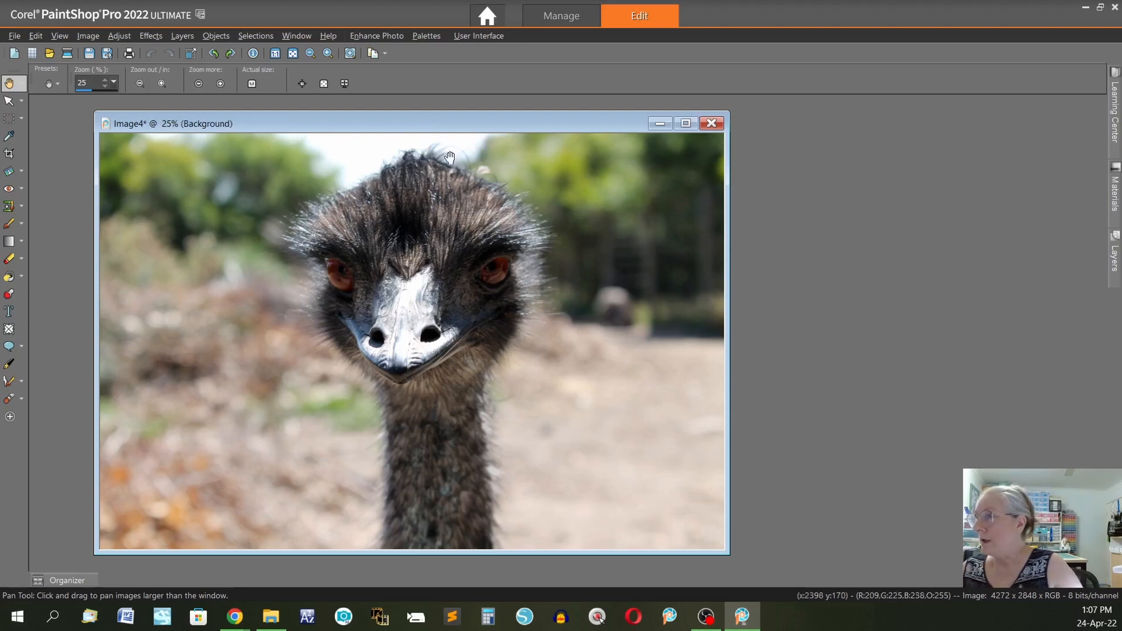
- Open the JPEG Optimizer for Emu.jpg, set its preview zoom to 10 and reposition the previewed area around the emu's head
{"action": "left_click", "coordinate": [16, 36]}
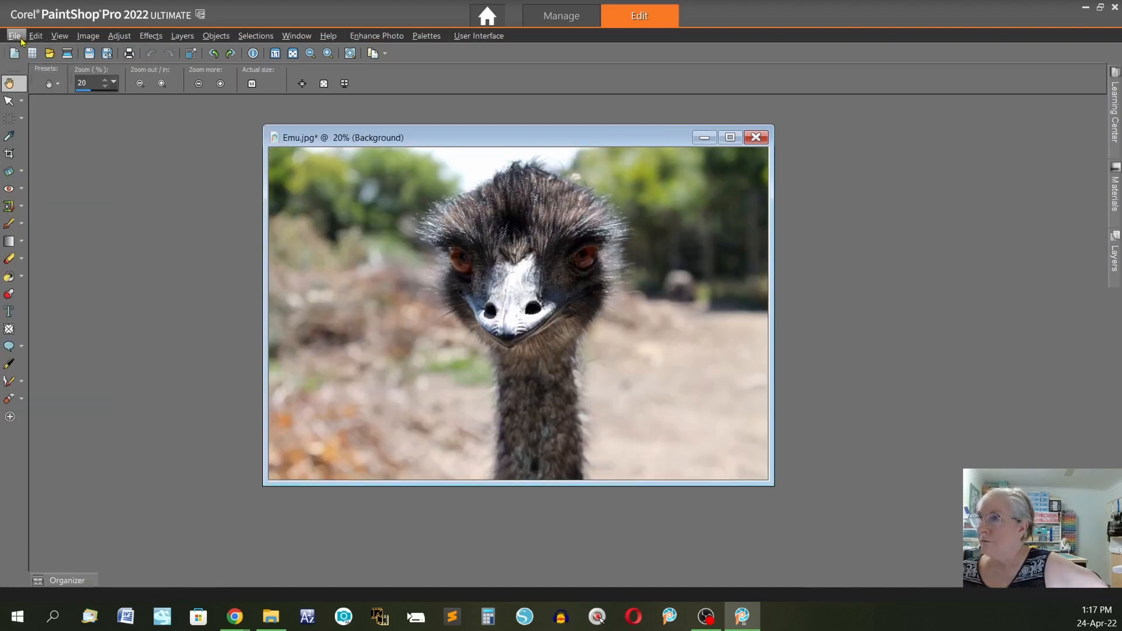
{"action": "left_click", "coordinate": [15, 35]}
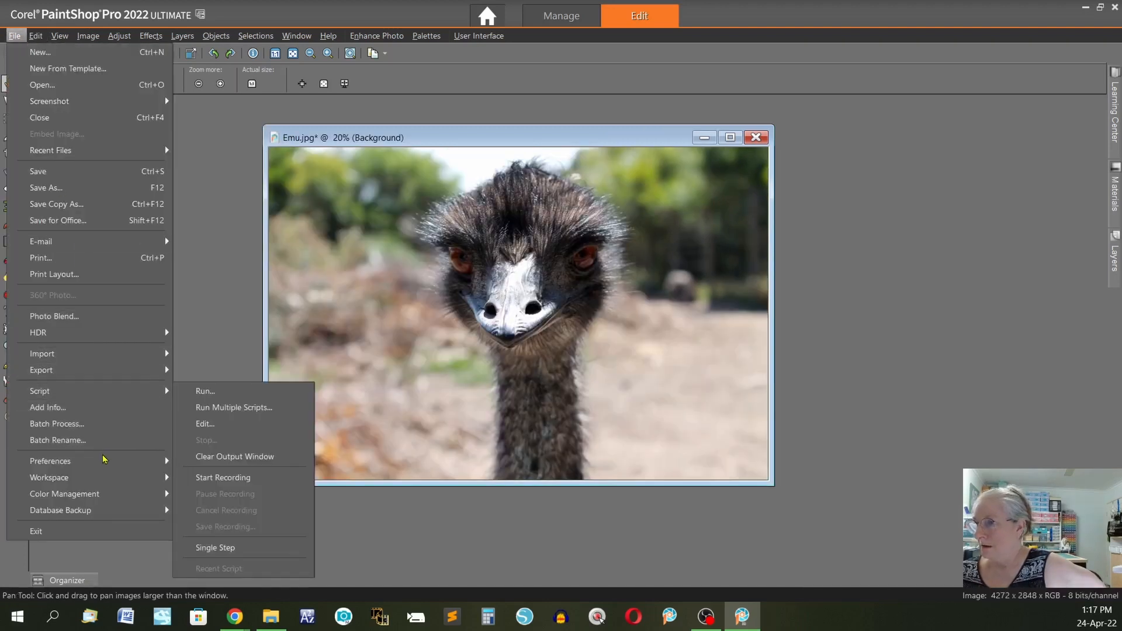
{"action": "mouse_move", "coordinate": [80, 370]}
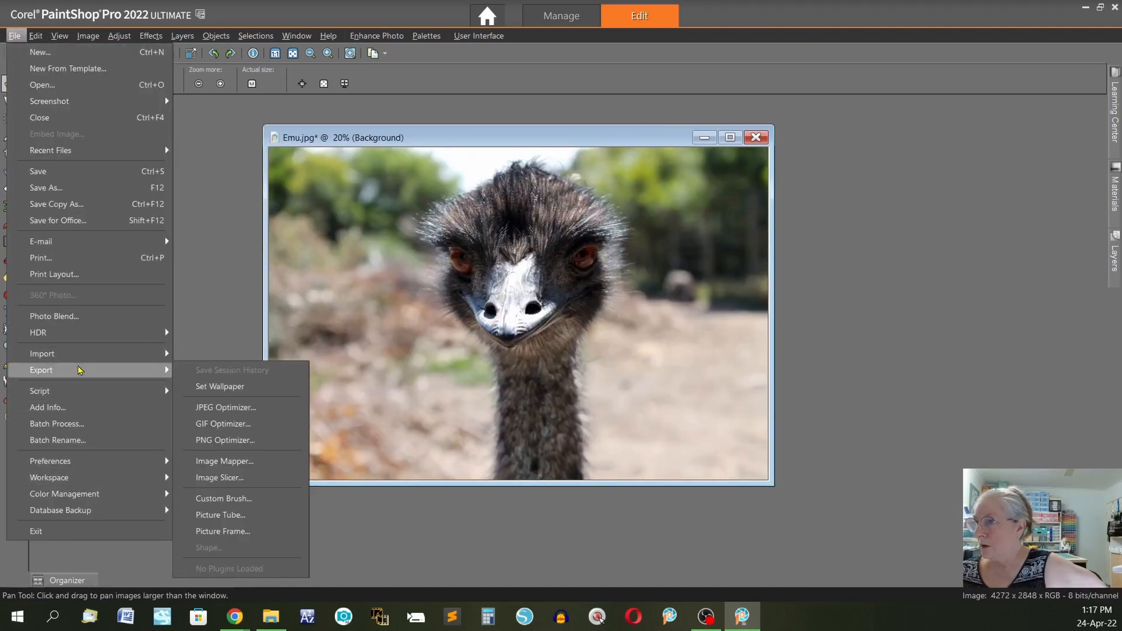
{"action": "left_click", "coordinate": [248, 414]}
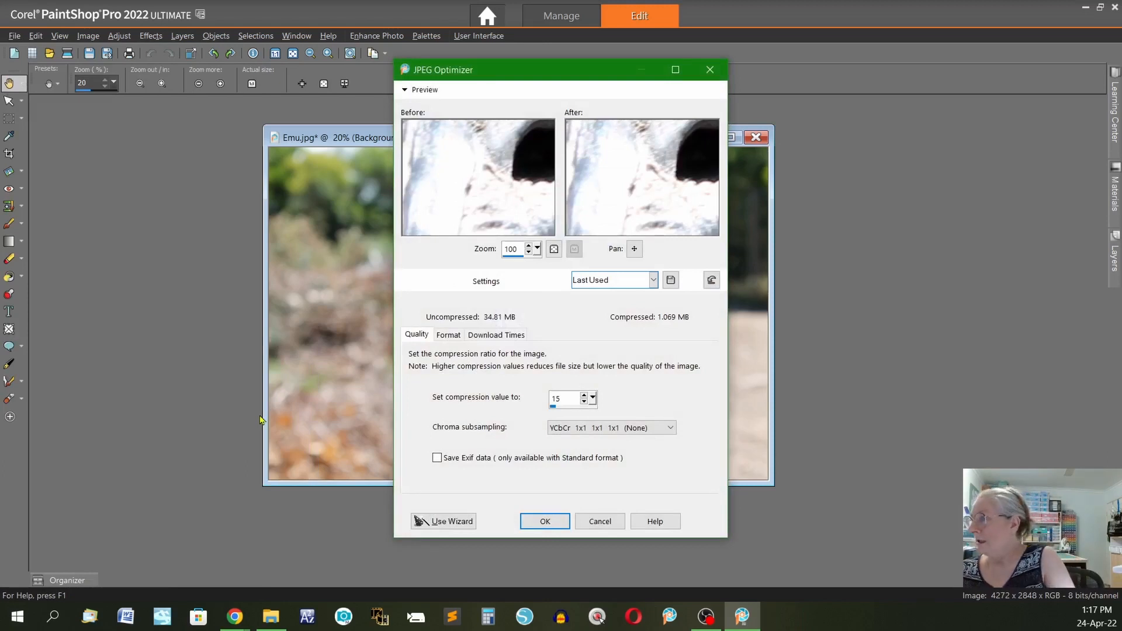
{"action": "left_click", "coordinate": [517, 250]}
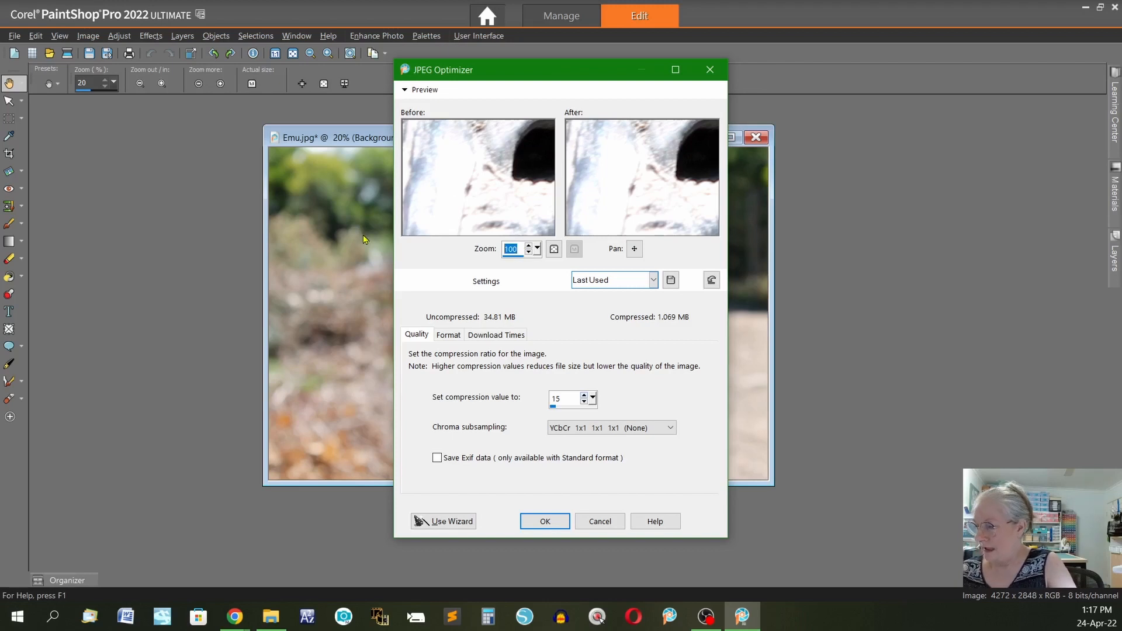
{"action": "type", "text": "10"}
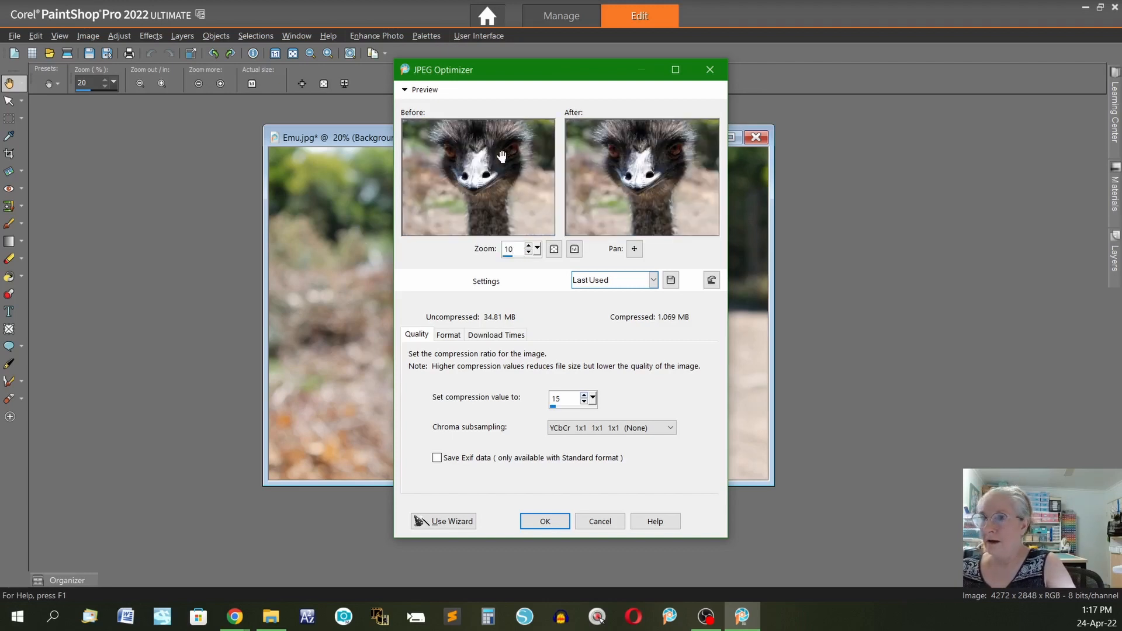
{"action": "left_click_drag", "start_coordinate": [505, 156], "coordinate": [450, 182]}
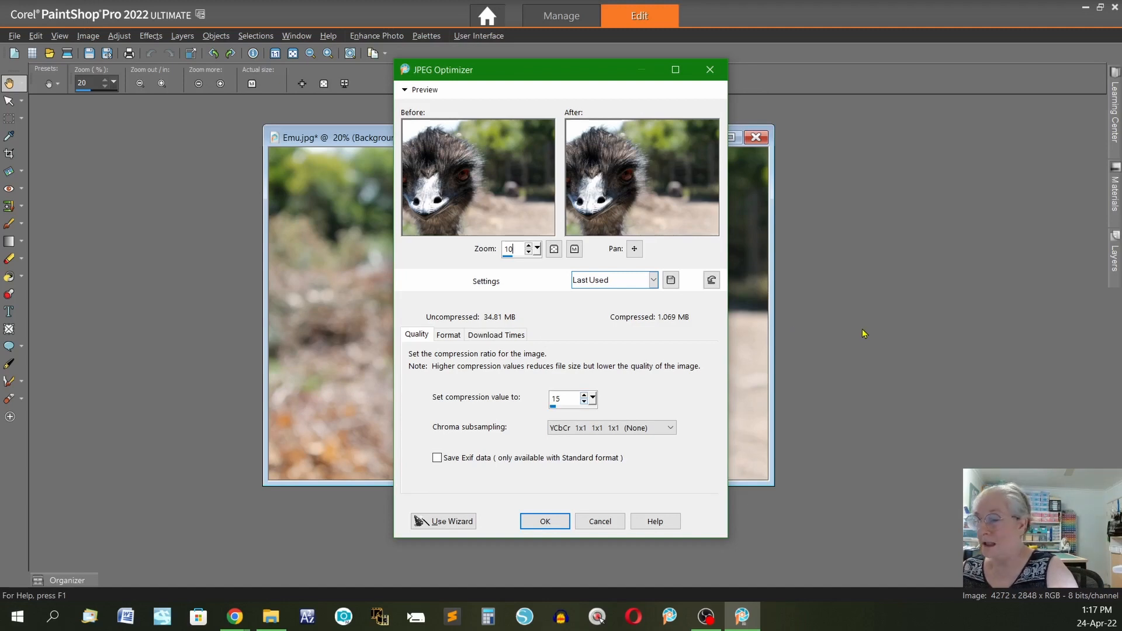
- Try JPEG compression values of 1, 15 and 20 in the optimizer to compare the compressed file sizes
{"action": "double_click", "coordinate": [572, 398]}
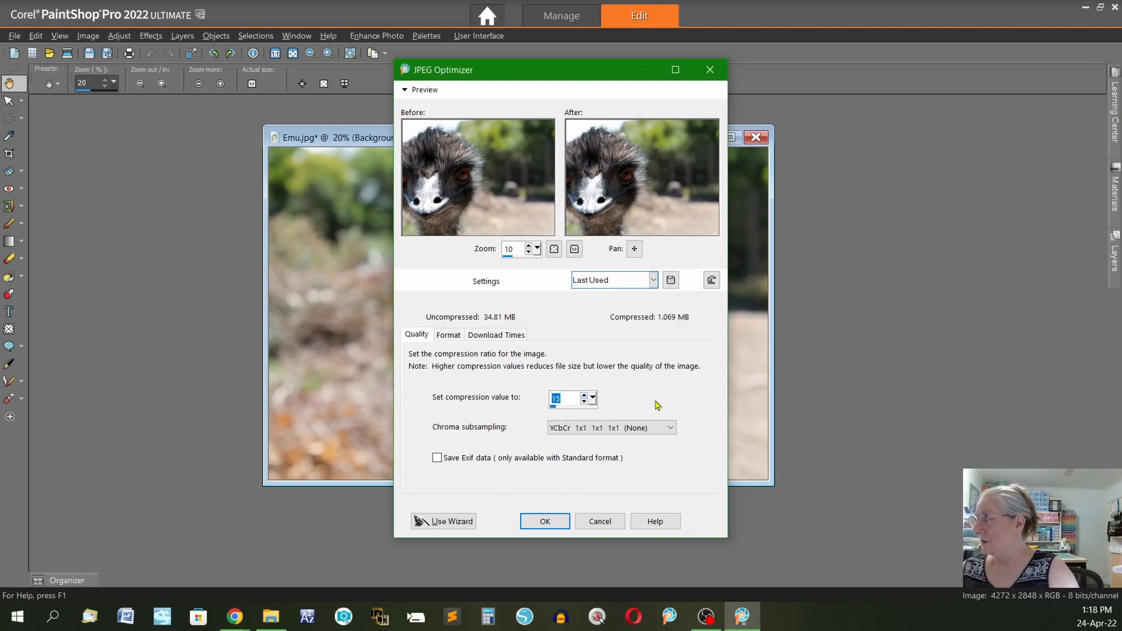
{"action": "type", "text": "1"}
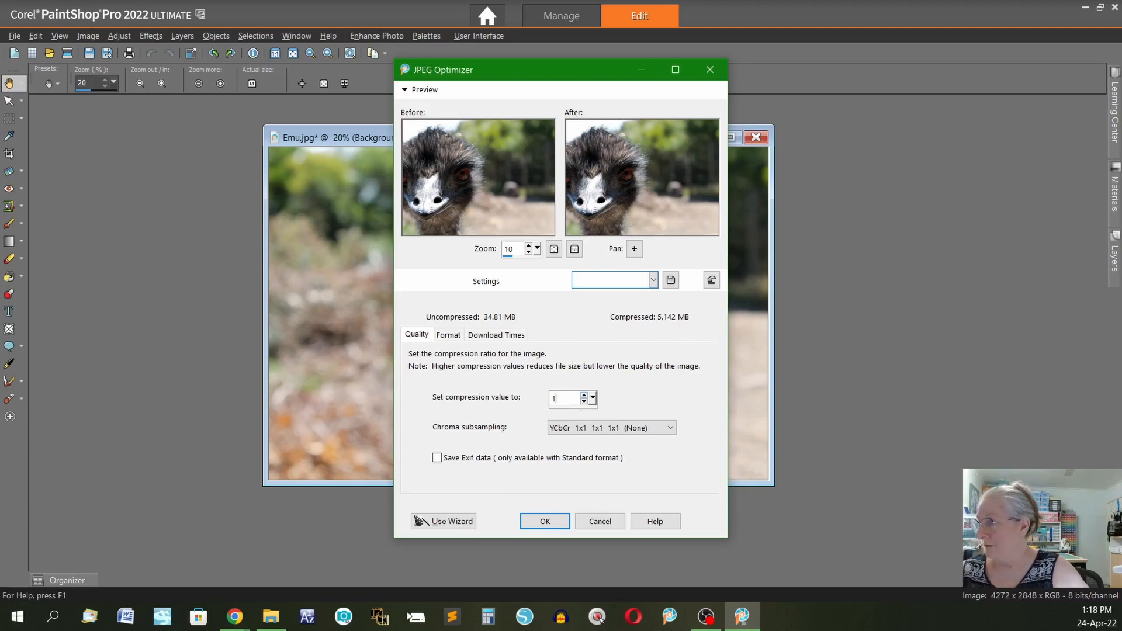
{"action": "type", "text": "5"}
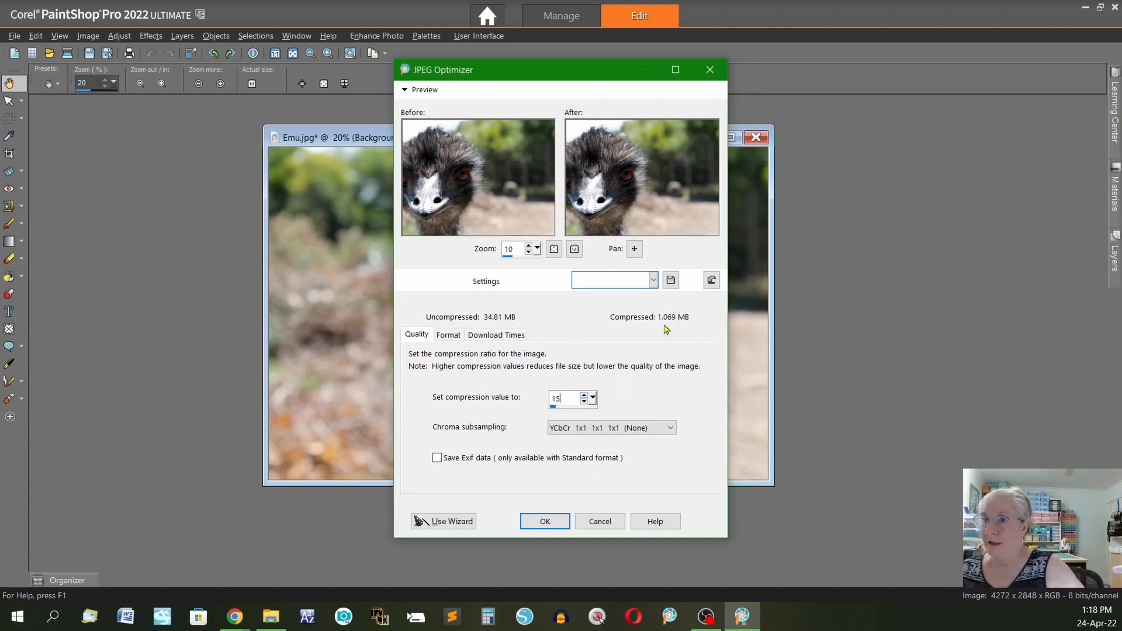
{"action": "double_click", "coordinate": [570, 400]}
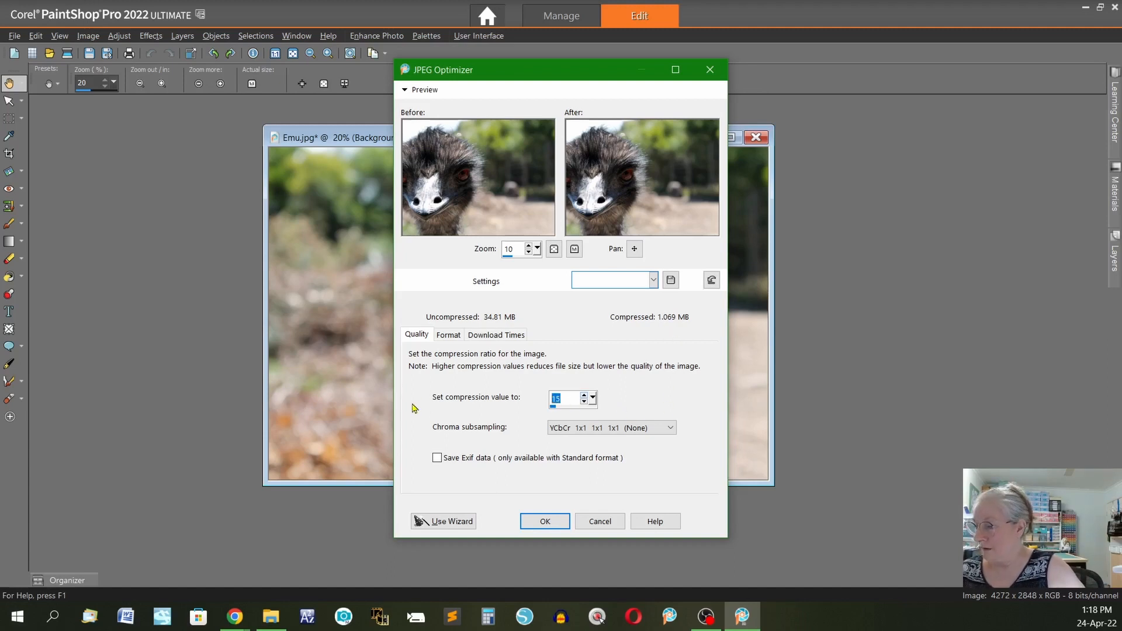
{"action": "type", "text": "20"}
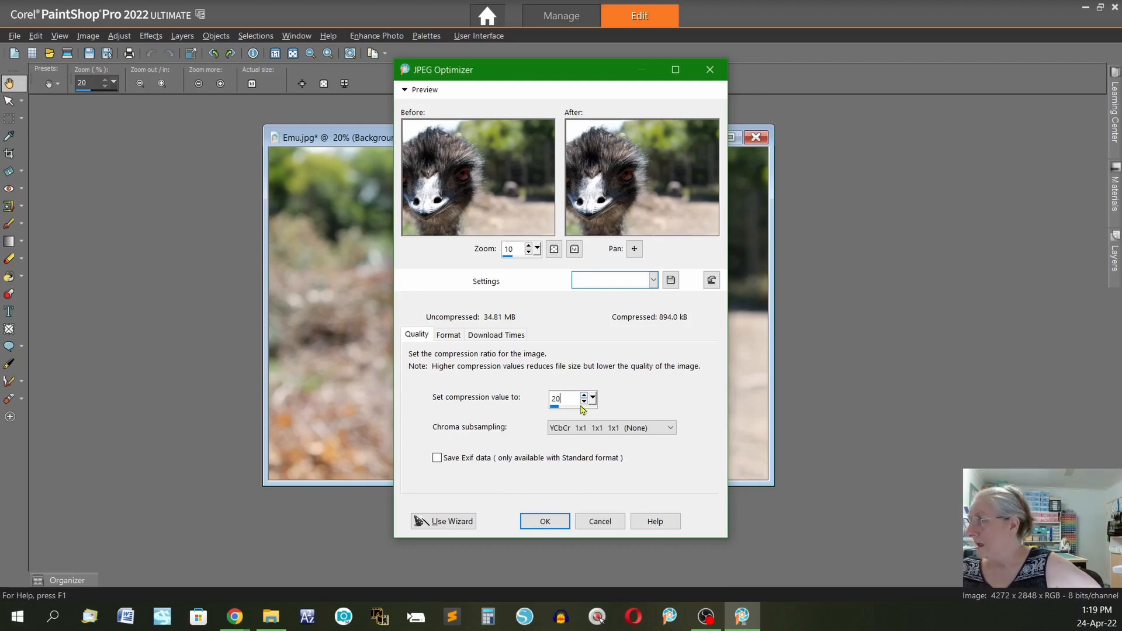
- Try a compression value of 99, compare image quality across the before and after previews, and set the value back to 20
{"action": "left_click_drag", "start_coordinate": [576, 400], "coordinate": [544, 404]}
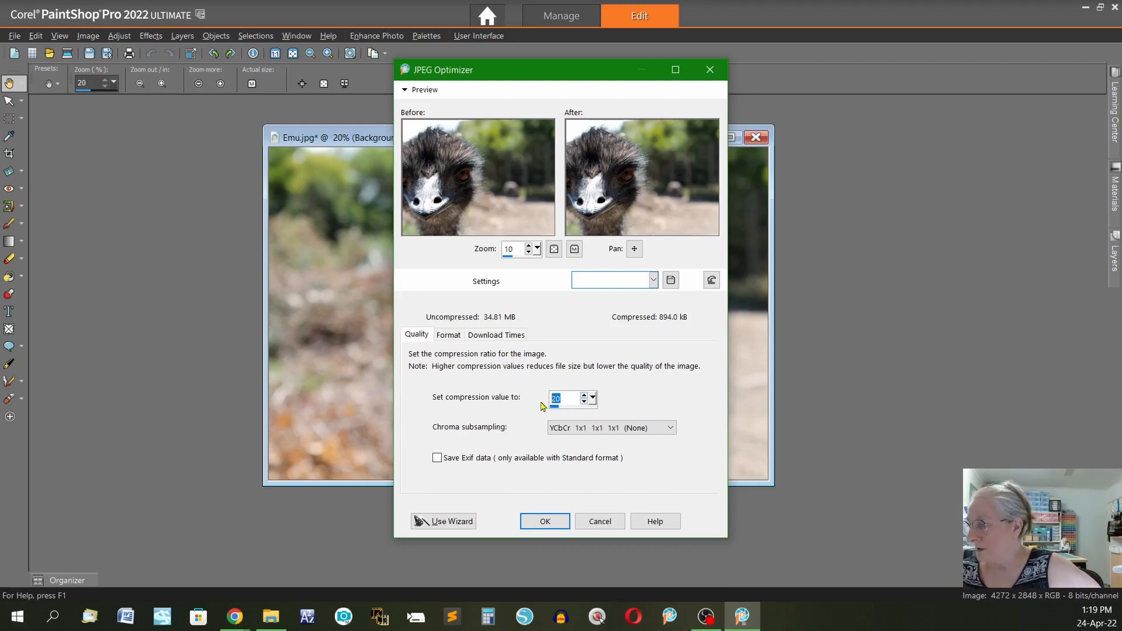
{"action": "type", "text": "99"}
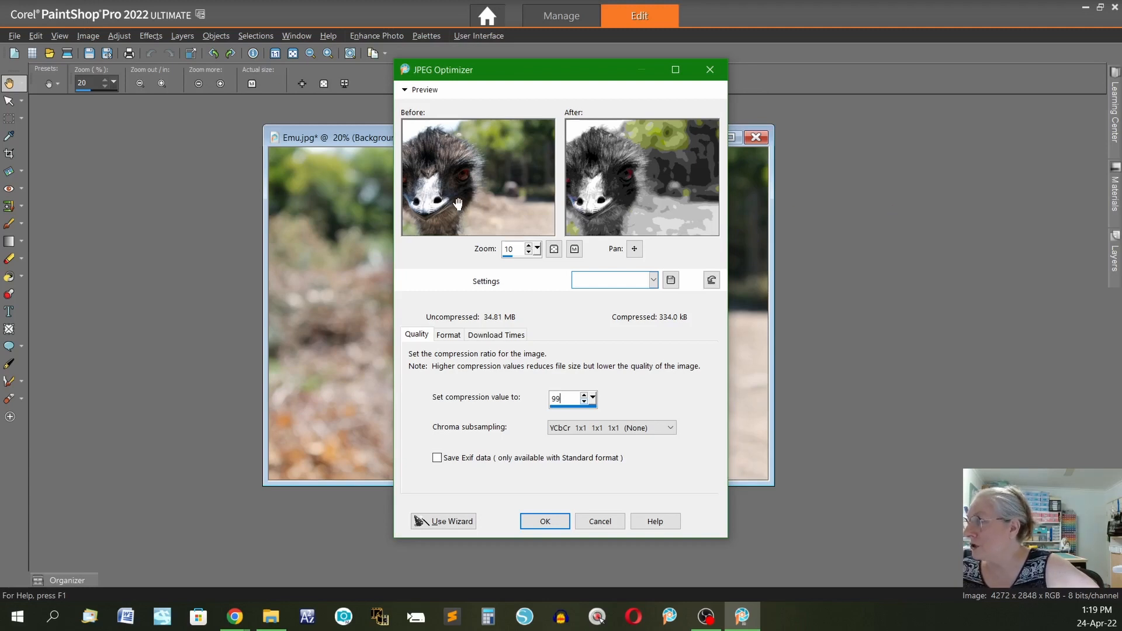
{"action": "left_click_drag", "start_coordinate": [624, 189], "coordinate": [646, 151]}
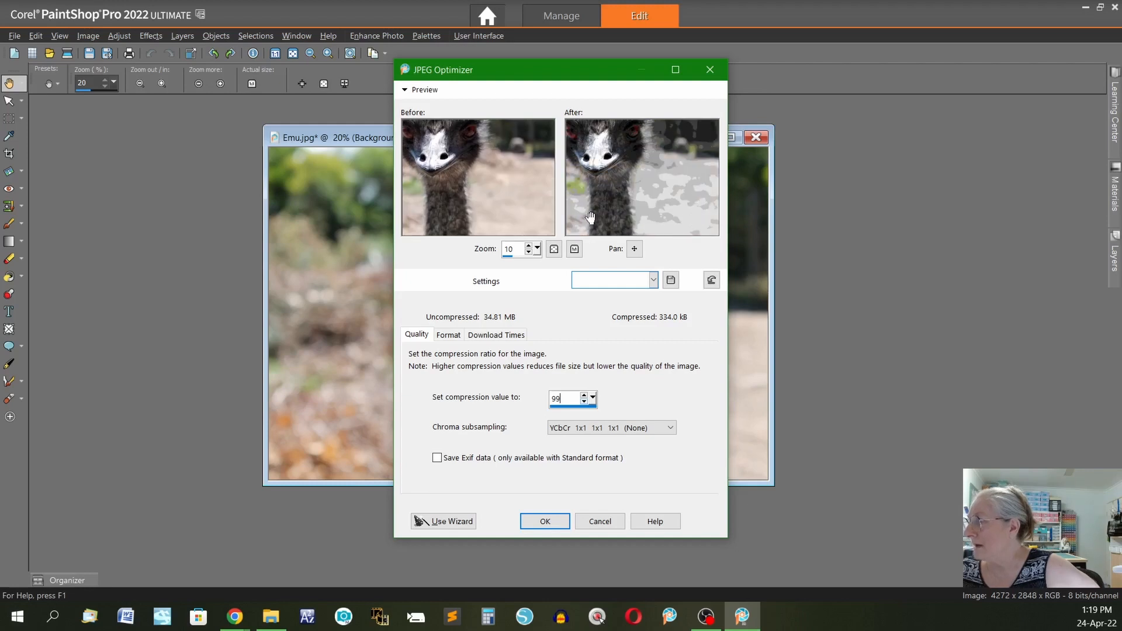
{"action": "left_click_drag", "start_coordinate": [655, 201], "coordinate": [607, 191]}
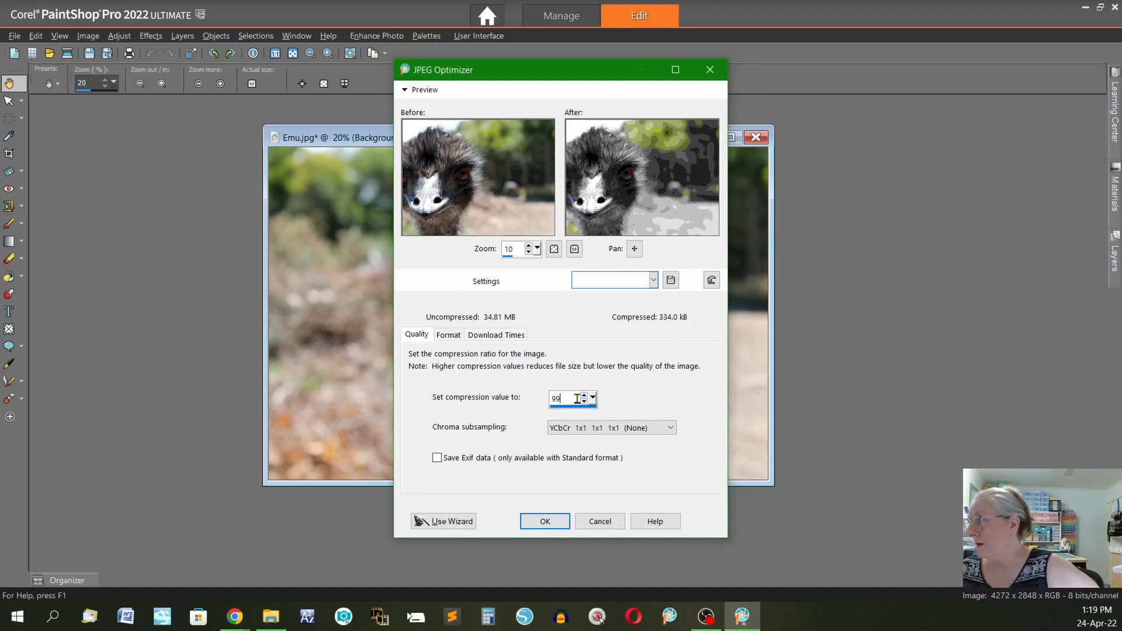
{"action": "left_click_drag", "start_coordinate": [577, 399], "coordinate": [496, 403]}
{"action": "type", "text": "20"}
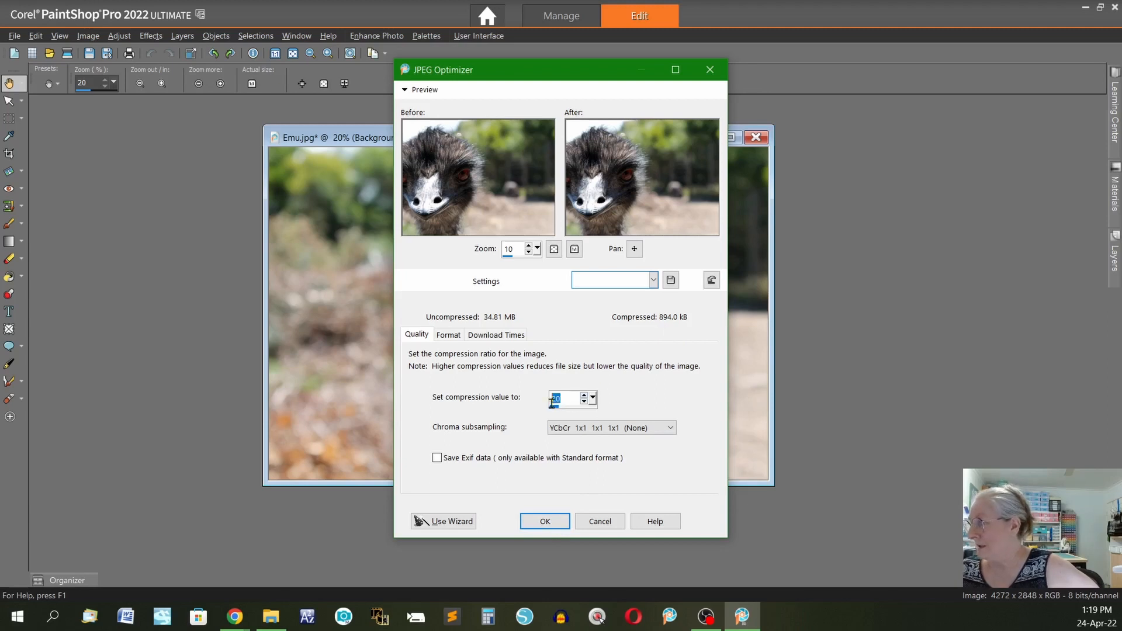
- Review the optimizer's Format and Download Times settings, accept the optimizer settings and cancel saving the copy
{"action": "left_click", "coordinate": [448, 337]}
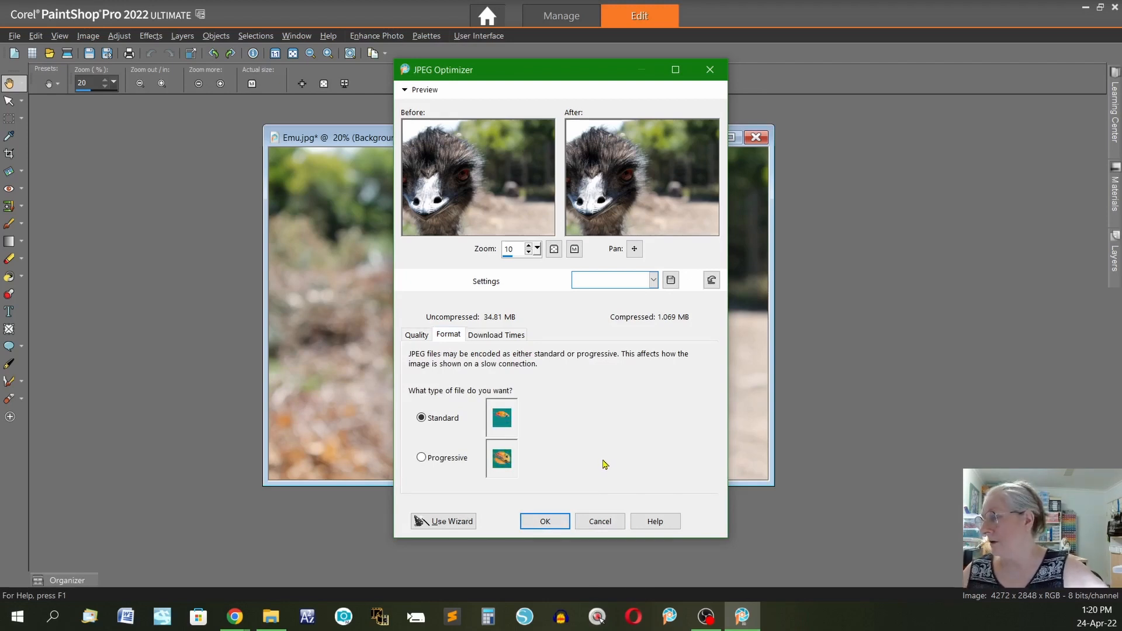
{"action": "left_click", "coordinate": [480, 337]}
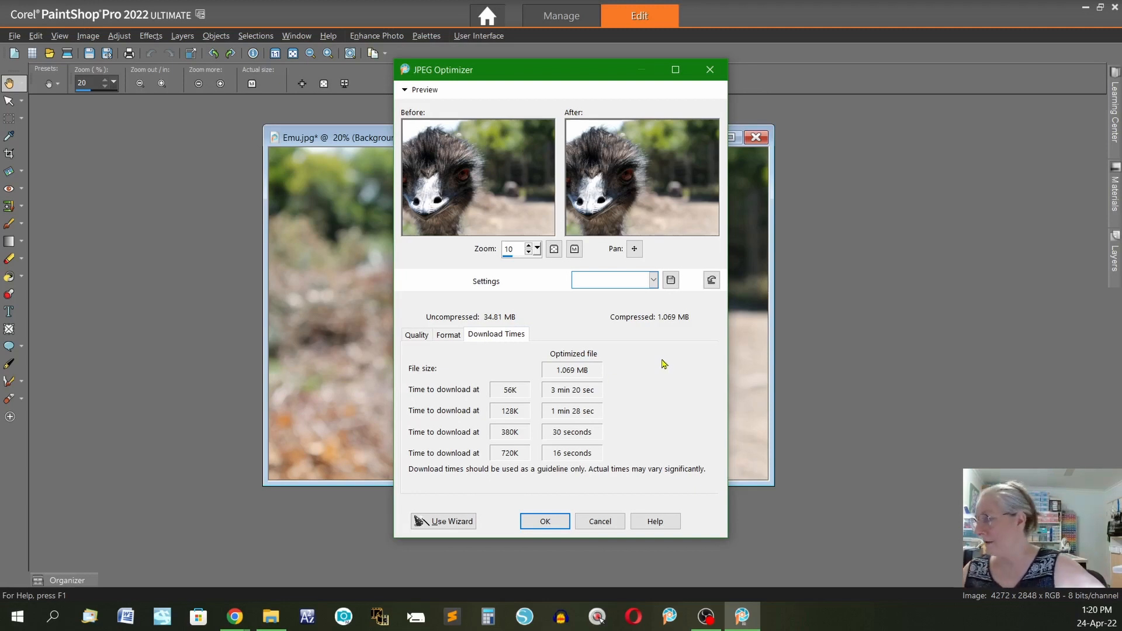
{"action": "left_click", "coordinate": [415, 340]}
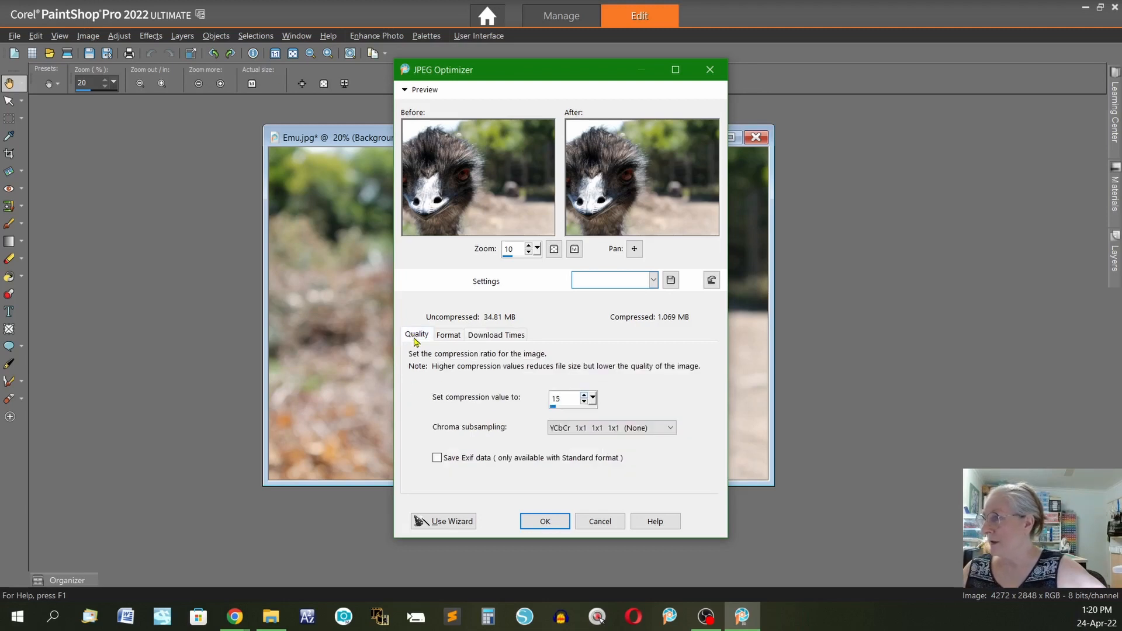
{"action": "left_click", "coordinate": [544, 522]}
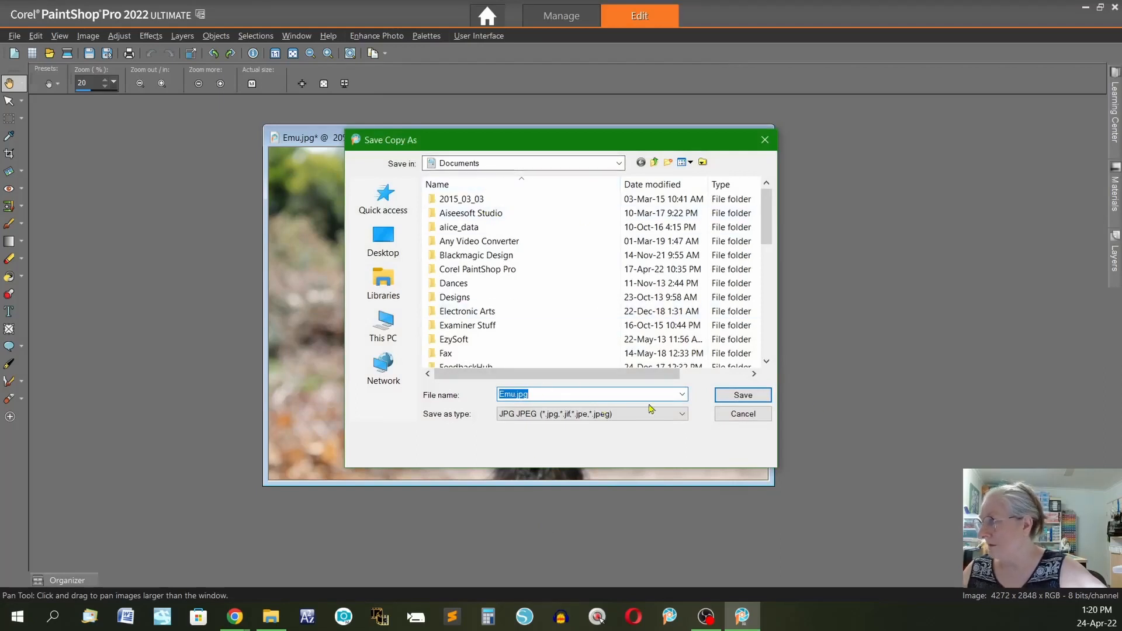
{"action": "left_click", "coordinate": [753, 418]}
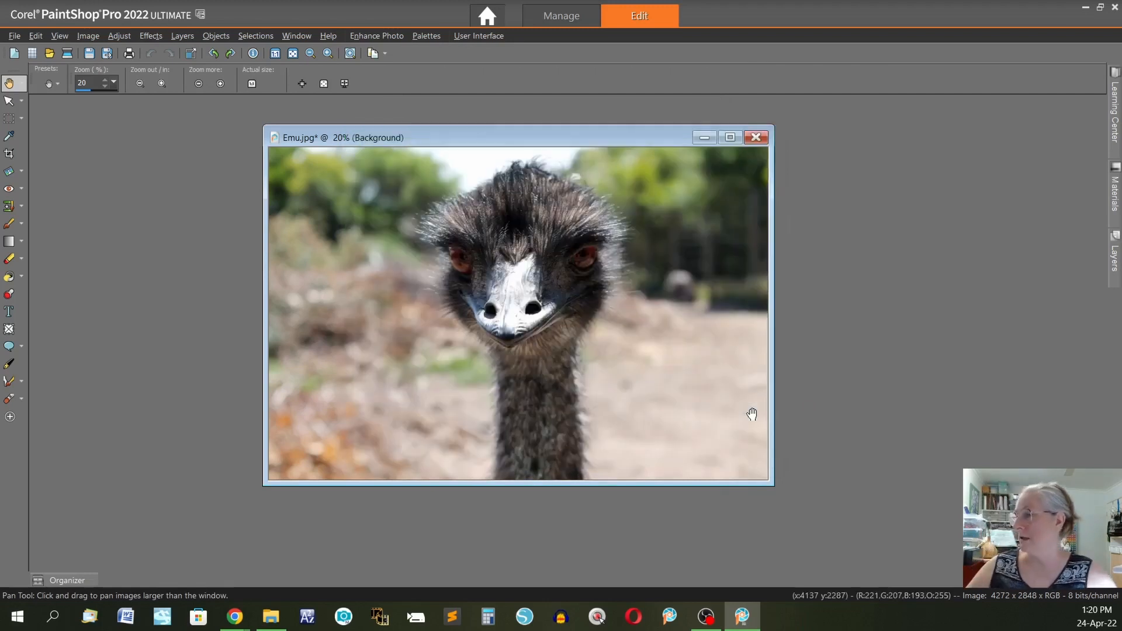
- Start a Save As of the Emu photo, check the Samples folder as its save location and select its file name
{"action": "left_click", "coordinate": [13, 37]}
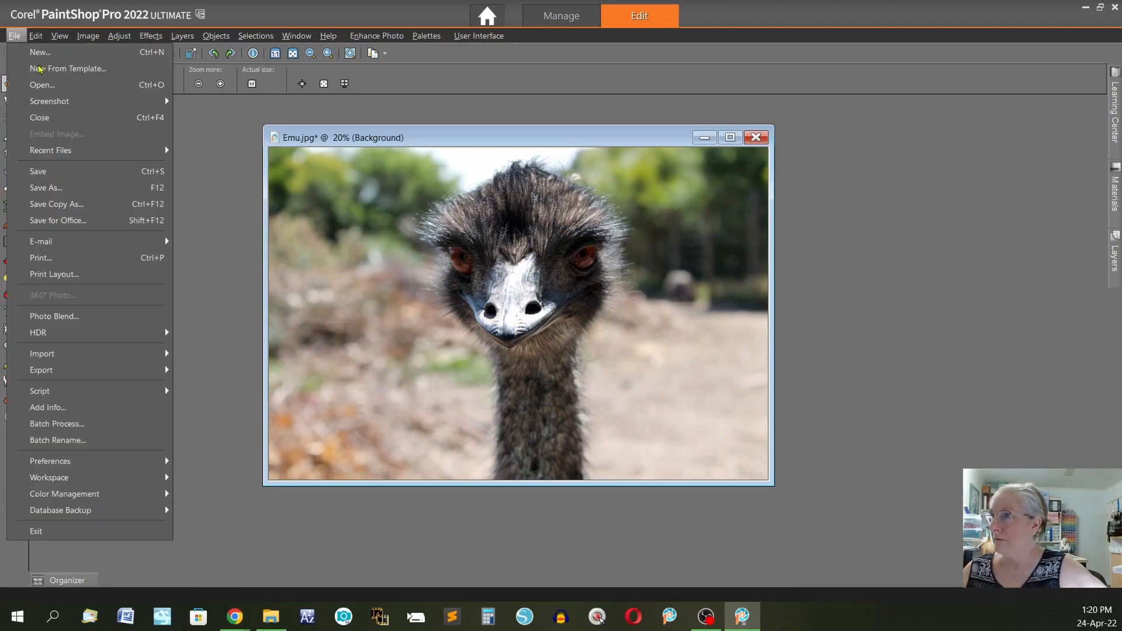
{"action": "left_click", "coordinate": [79, 188]}
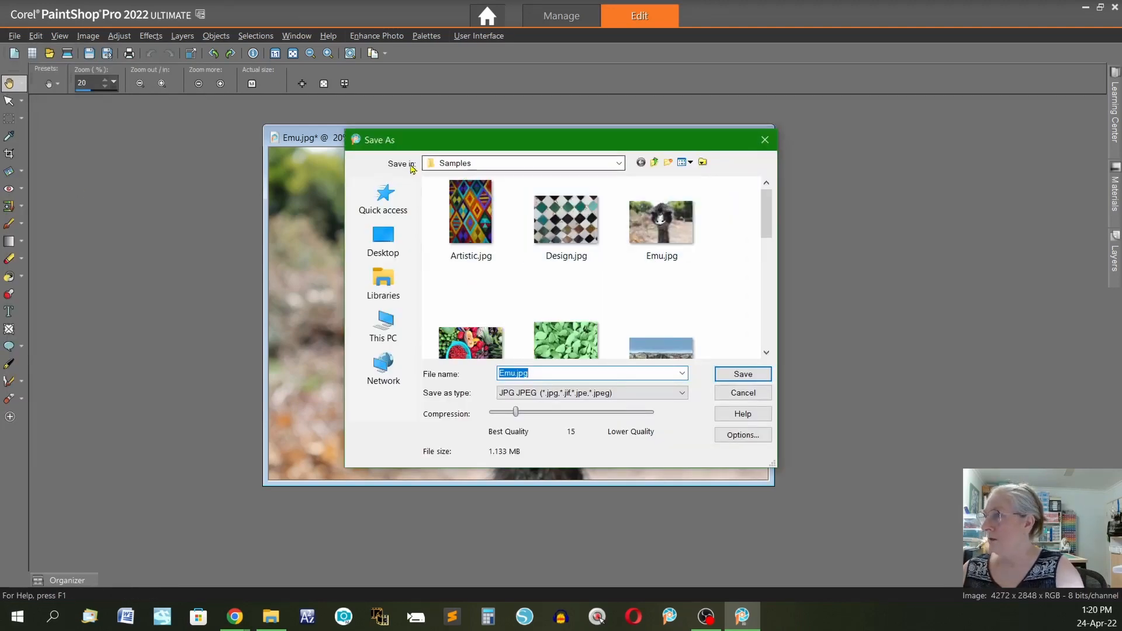
{"action": "left_click", "coordinate": [620, 165]}
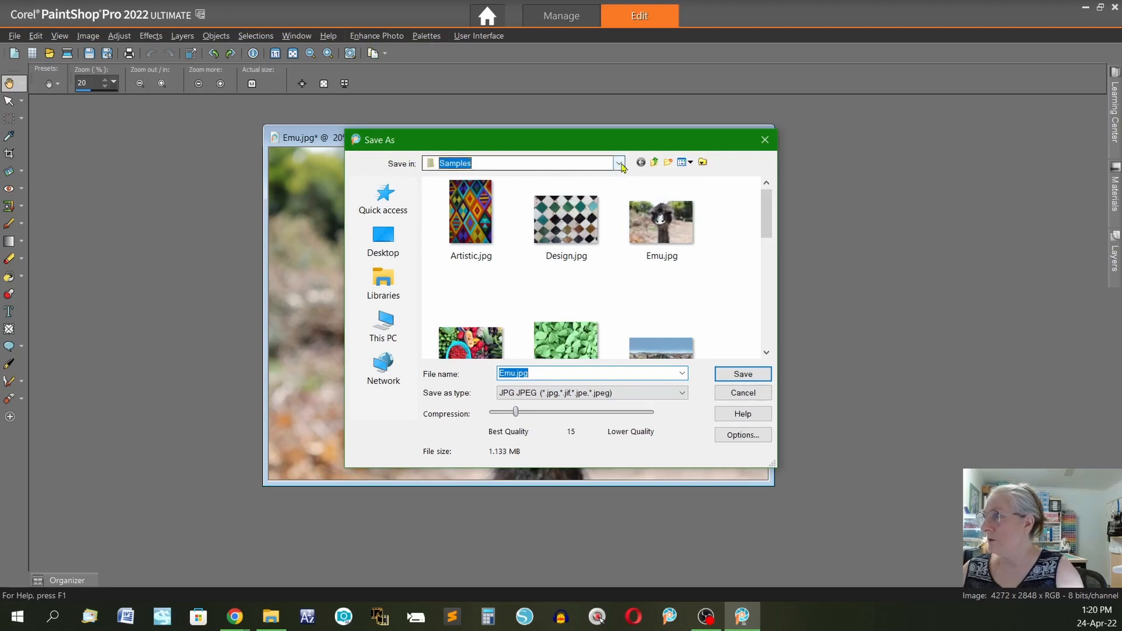
{"action": "left_click", "coordinate": [622, 168]}
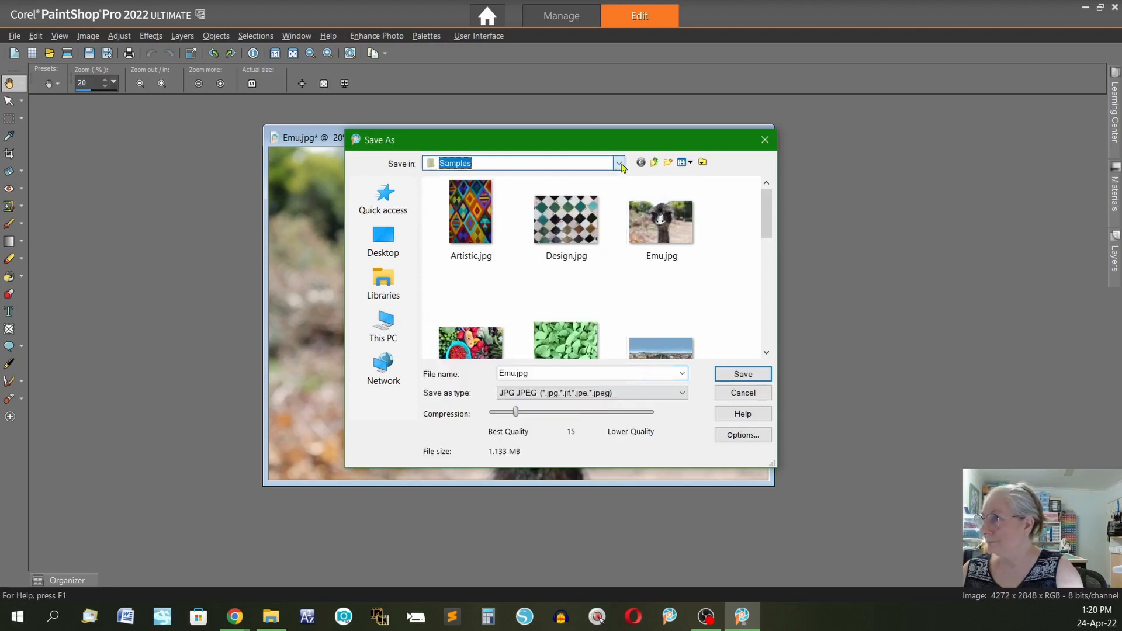
{"action": "double_click", "coordinate": [538, 371]}
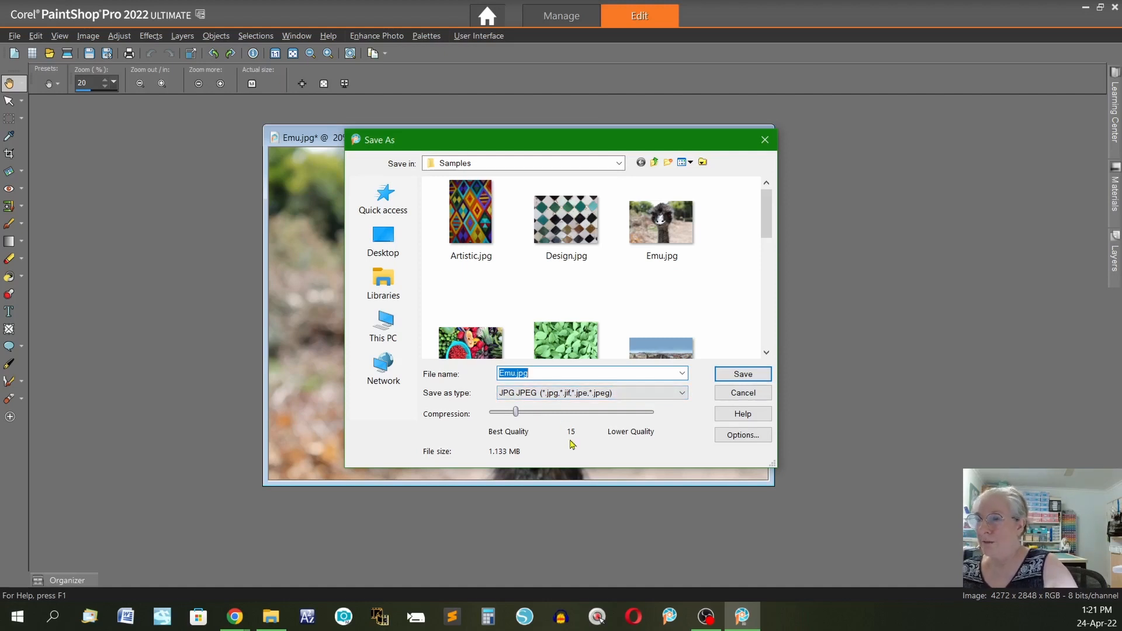
- Set the JPEG compression factor to 20 in the save options and apply it
{"action": "left_click", "coordinate": [740, 435]}
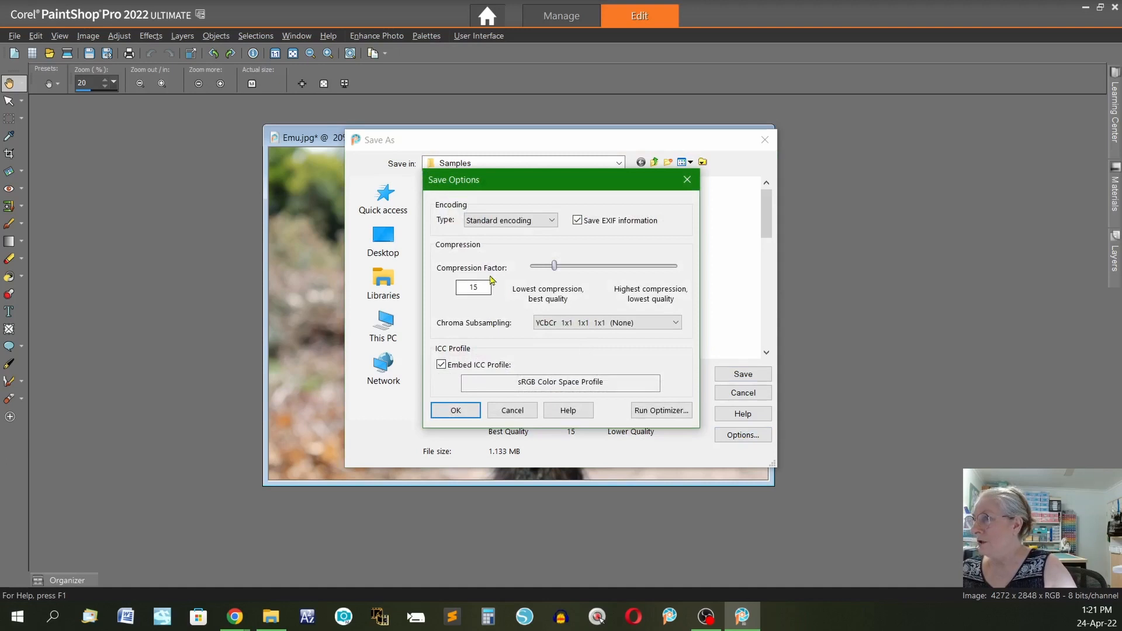
{"action": "double_click", "coordinate": [482, 285]}
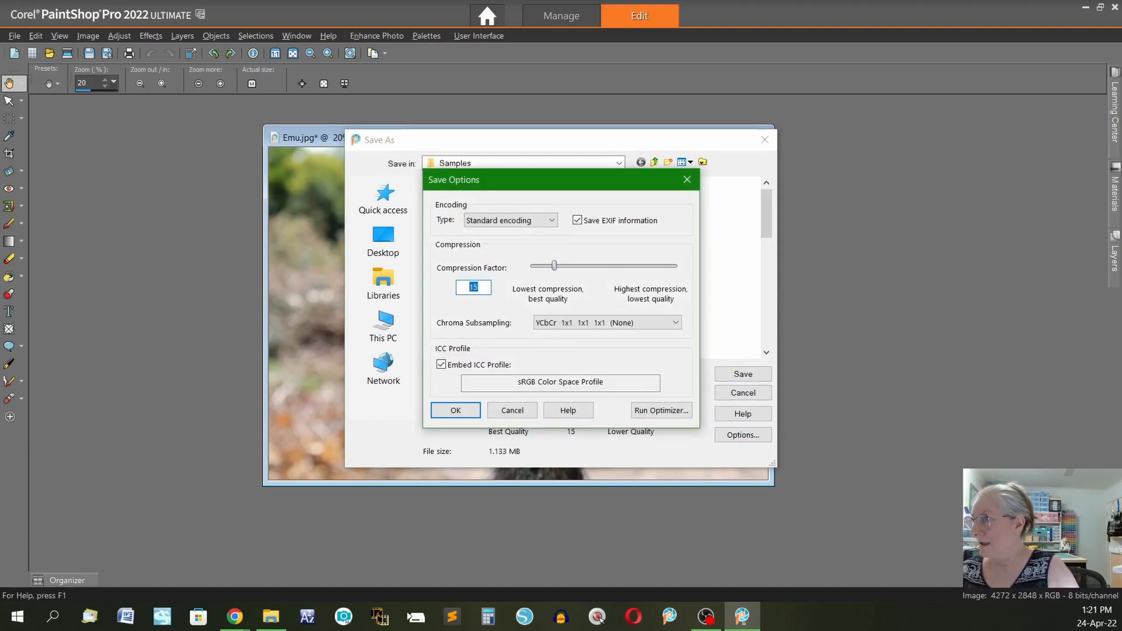
{"action": "type", "text": "20"}
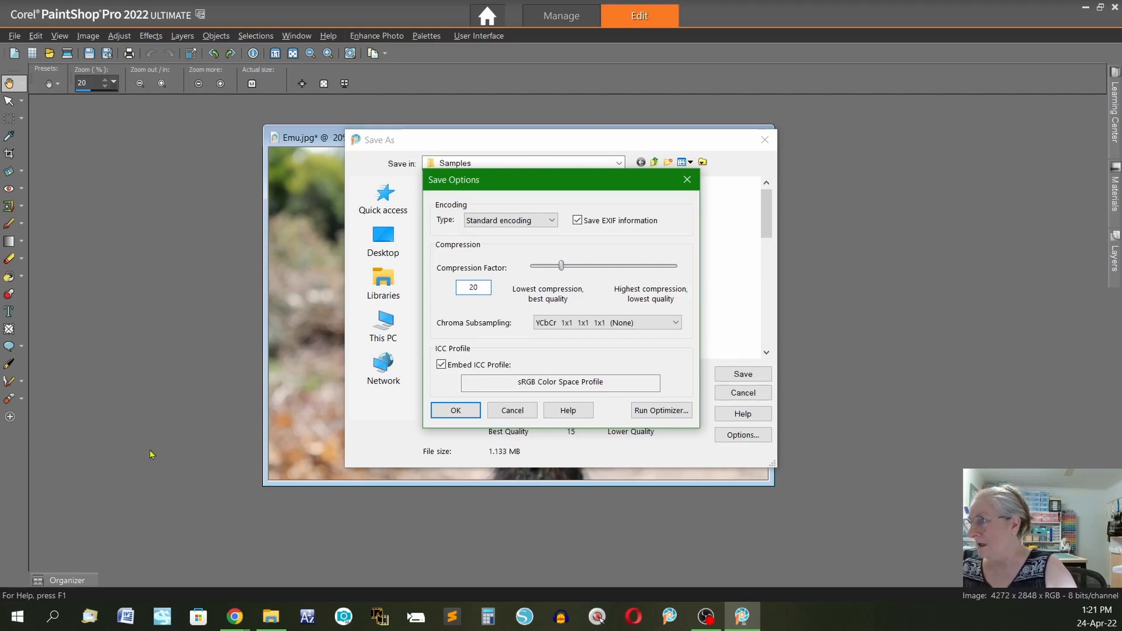
{"action": "left_click", "coordinate": [455, 411]}
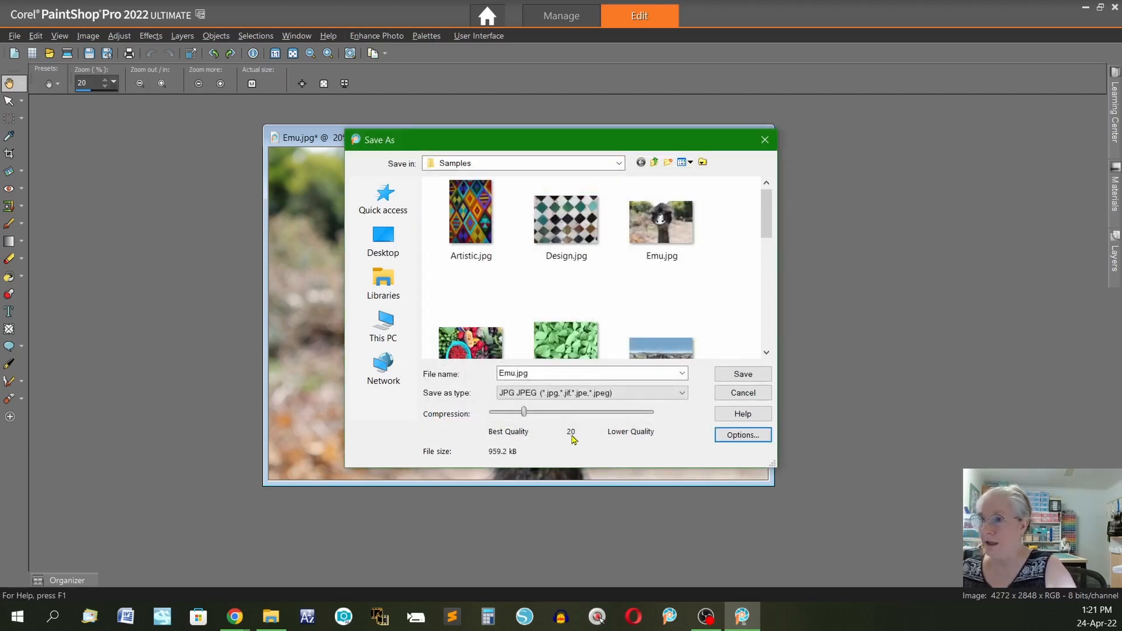
- Return the JPEG compression factor to 15 in the save options and apply it
{"action": "left_click", "coordinate": [742, 437]}
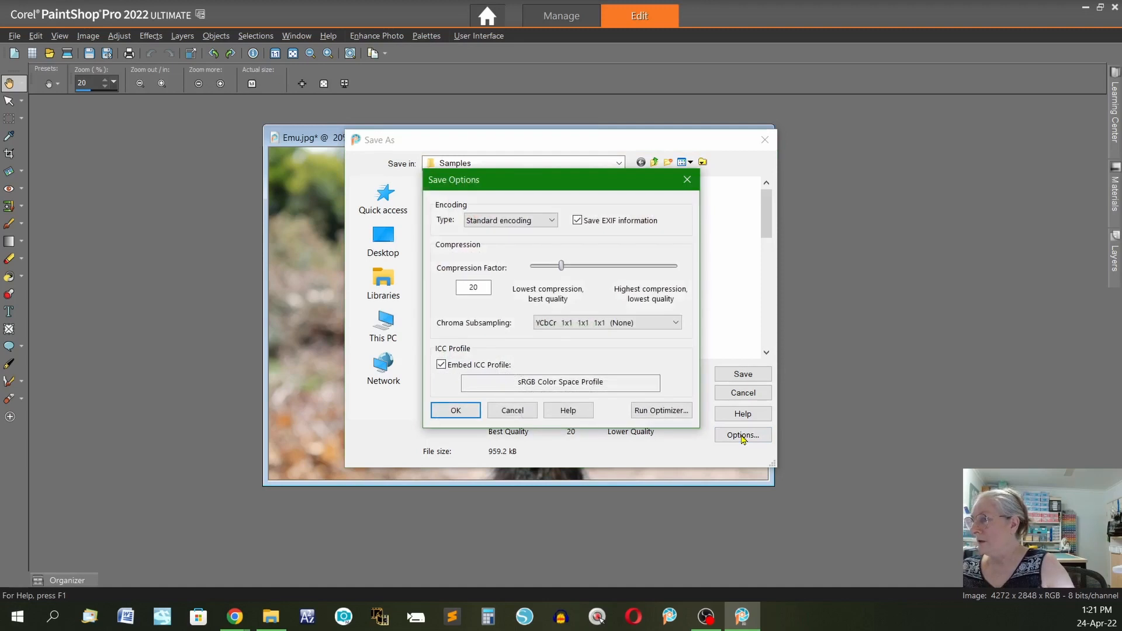
{"action": "double_click", "coordinate": [474, 287]}
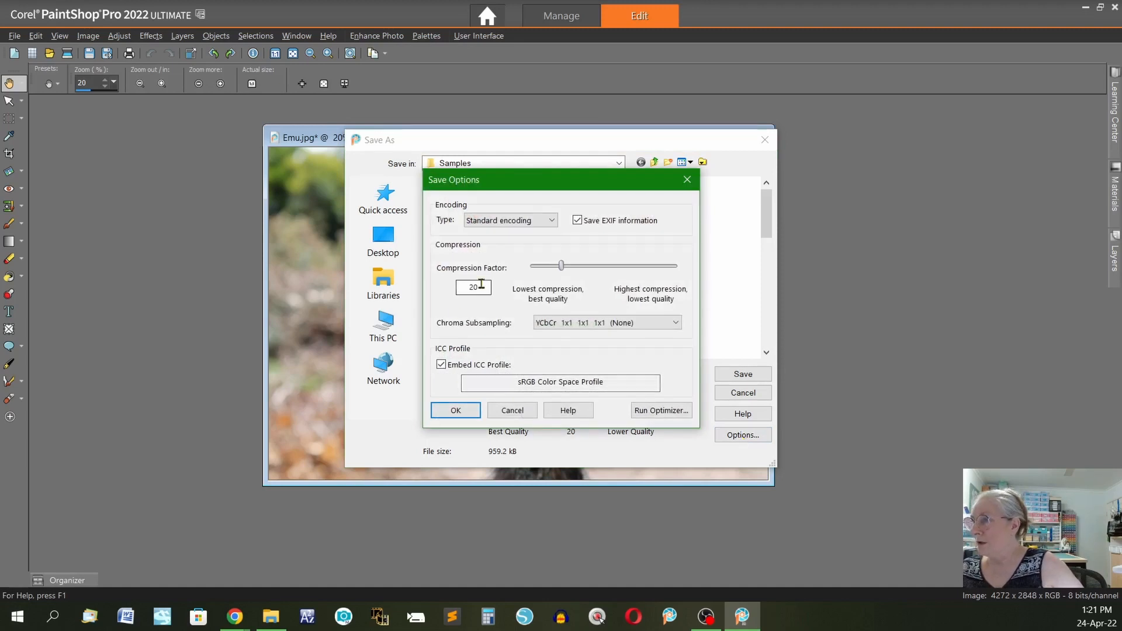
{"action": "type", "text": "15"}
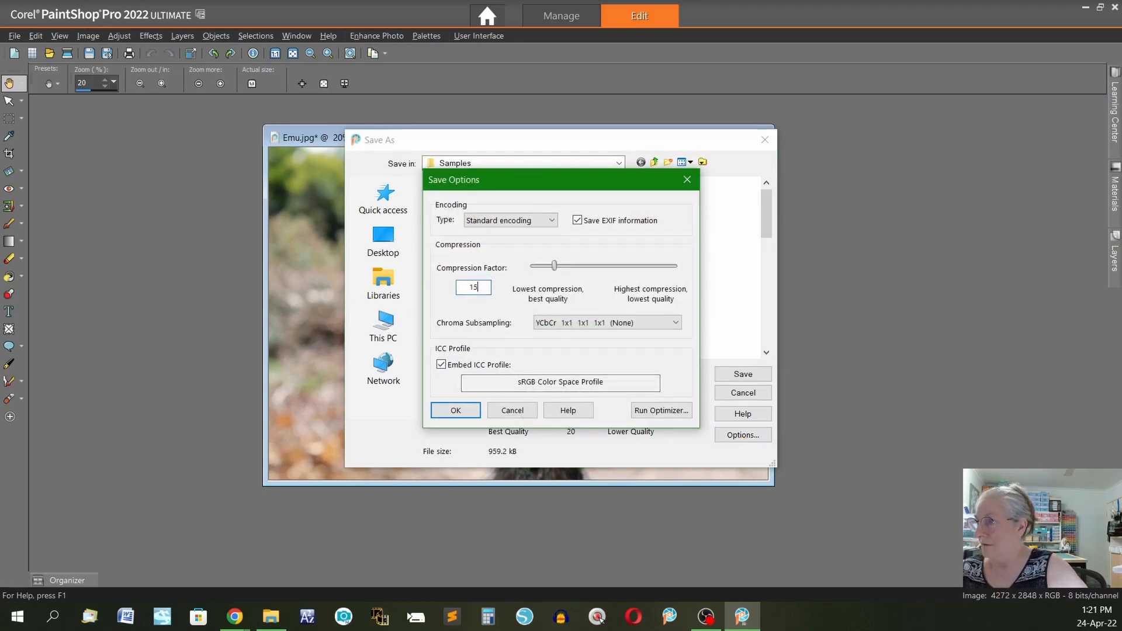
{"action": "left_click", "coordinate": [455, 411]}
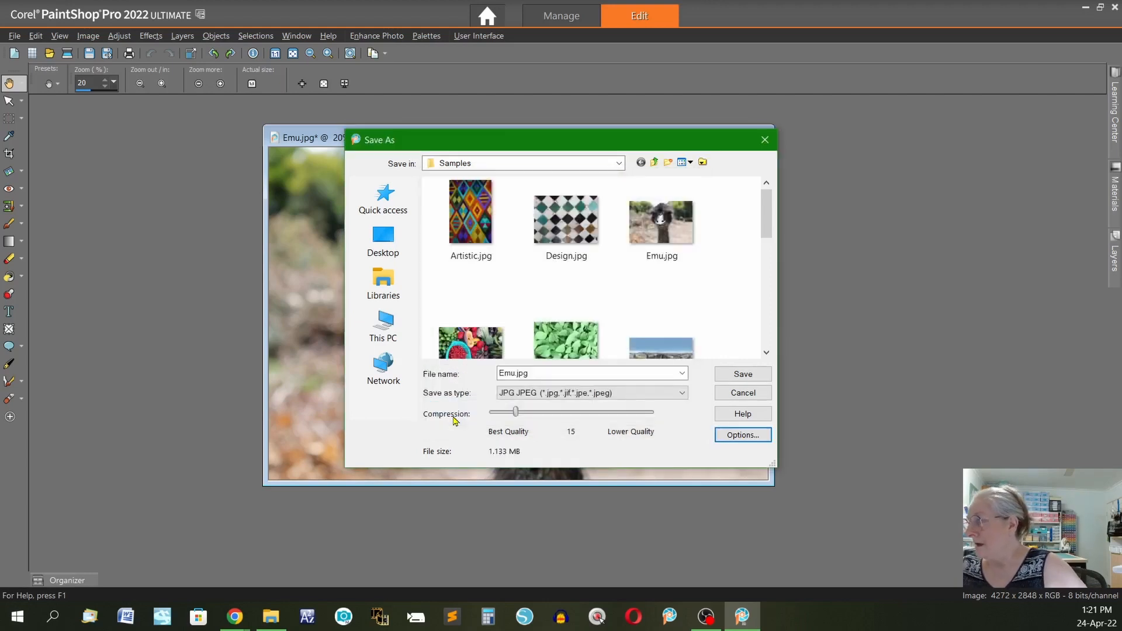